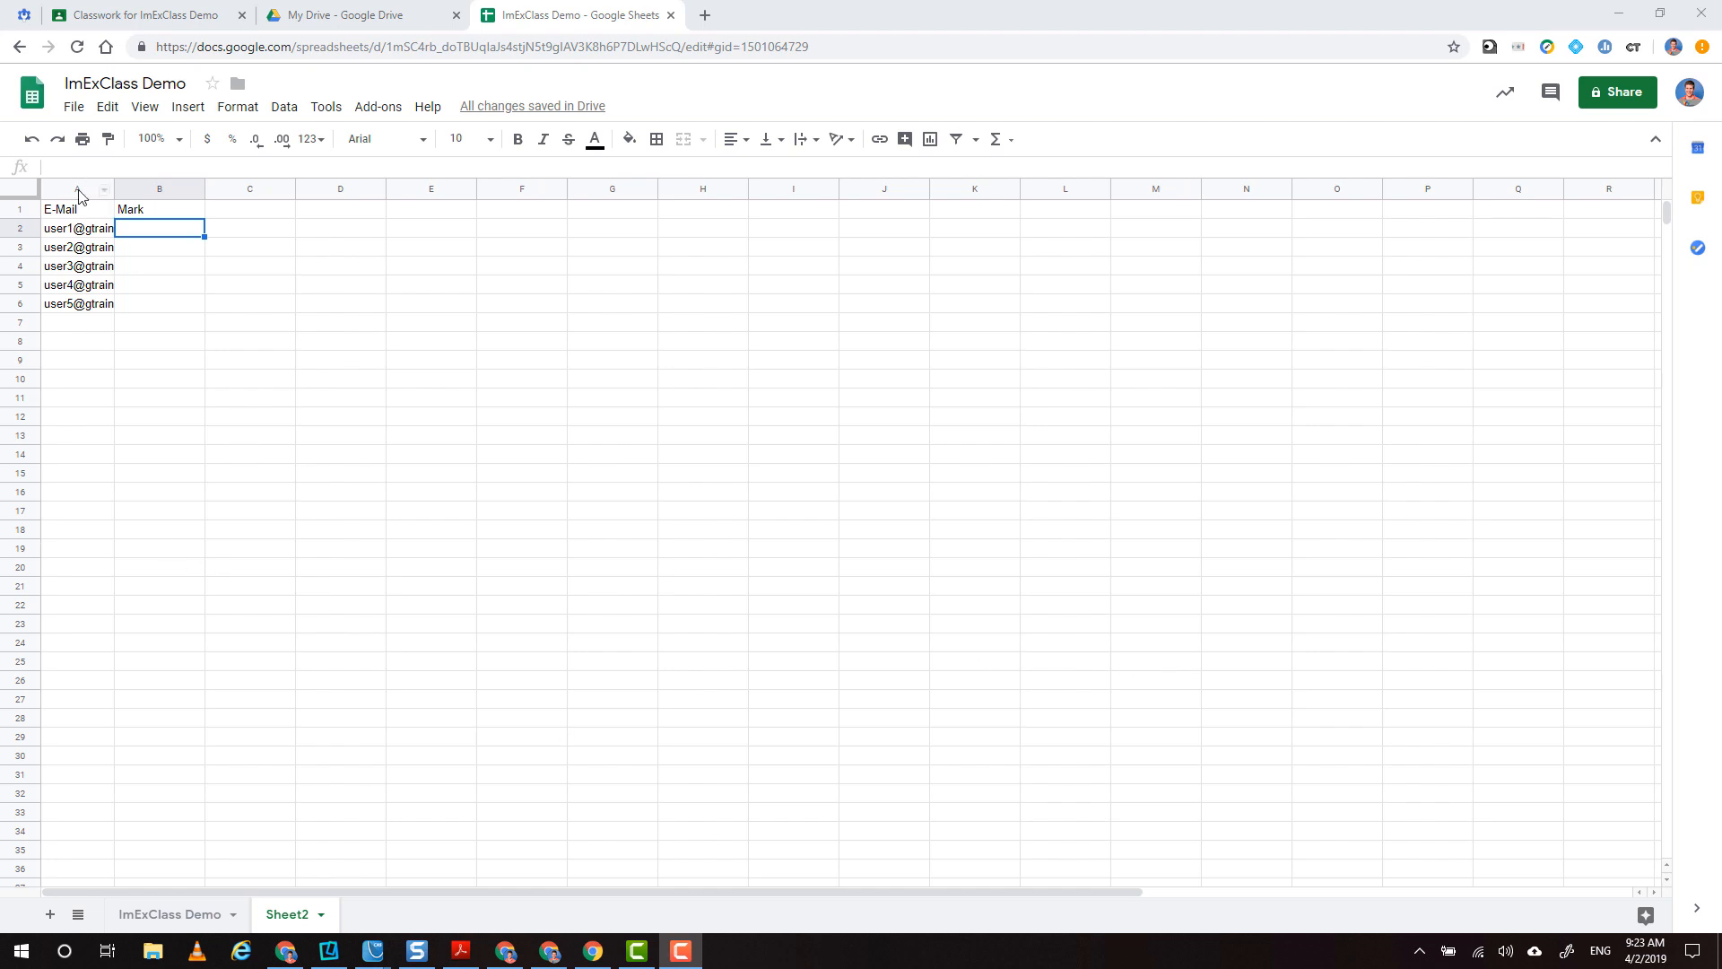
pyautogui.click(82, 216)
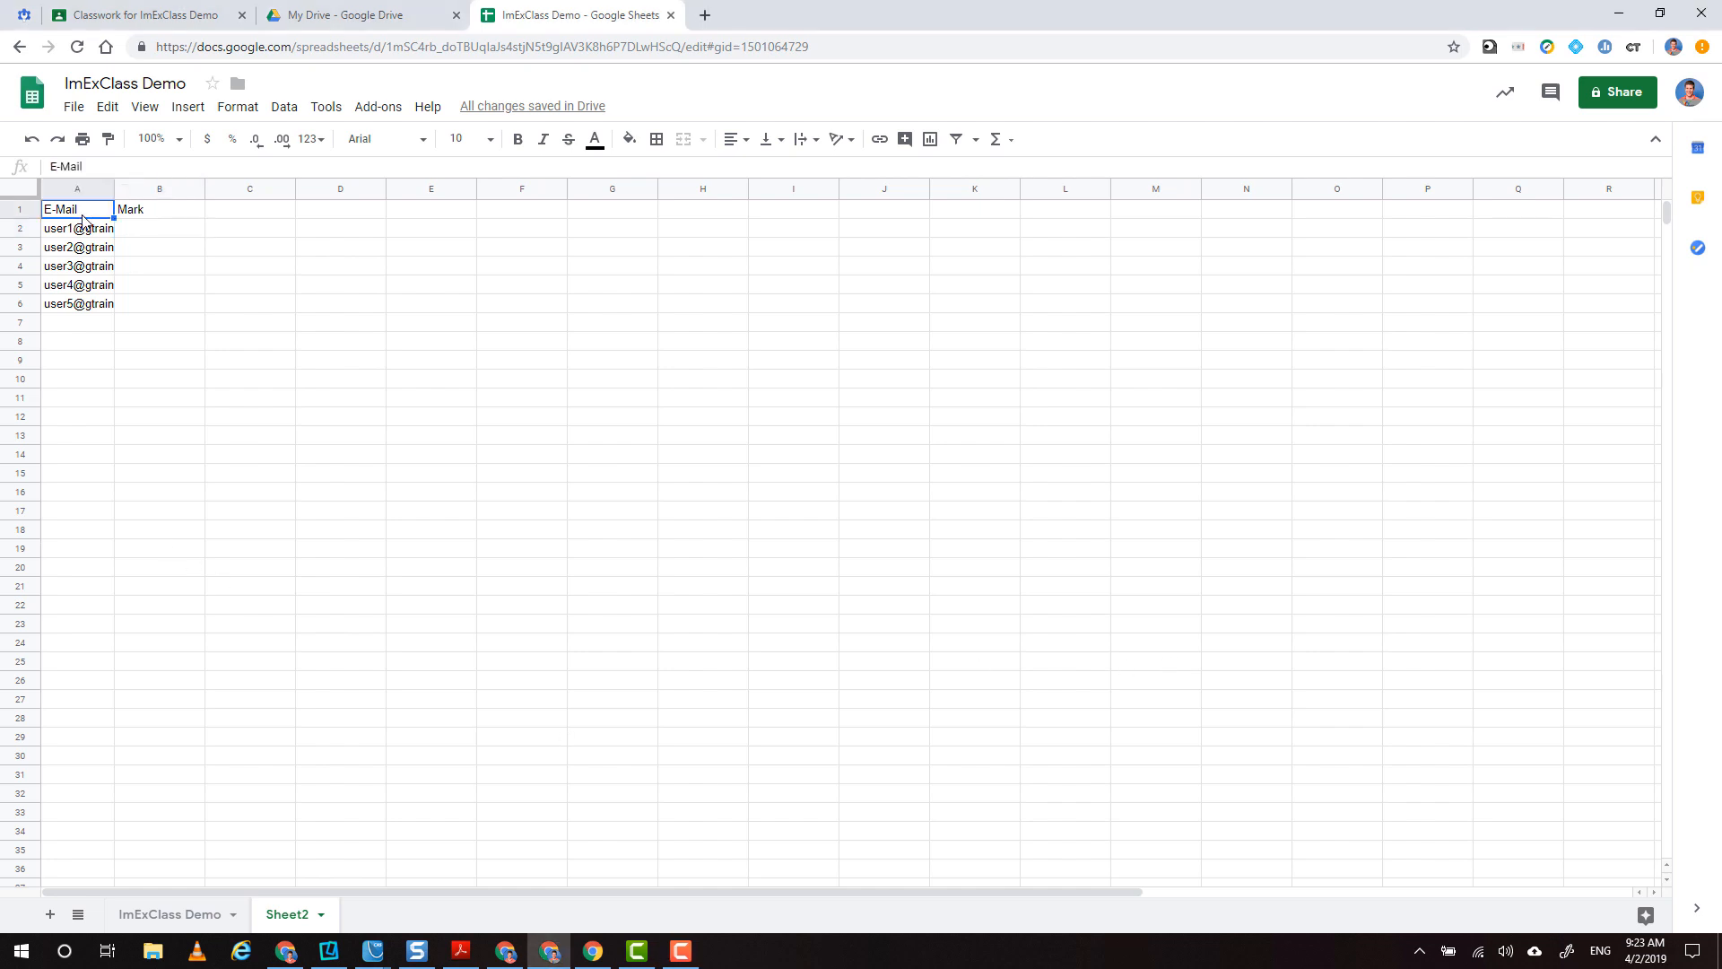
pyautogui.click(139, 212)
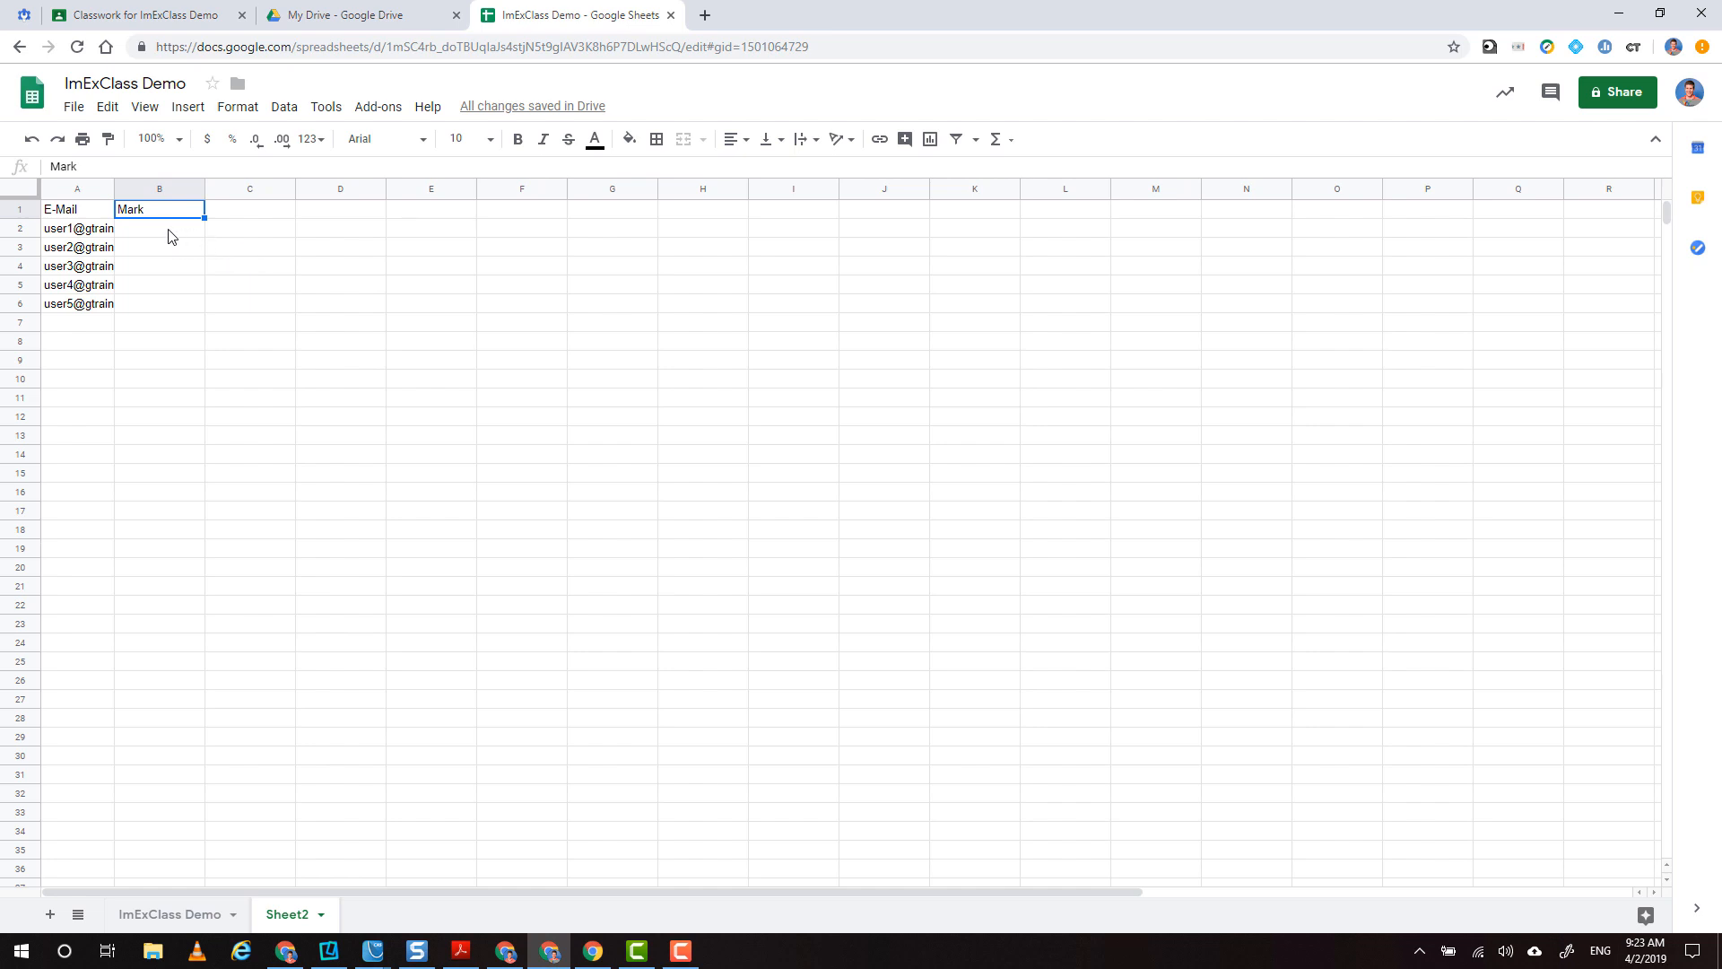
pyautogui.moveTo(82, 235); pyautogui.dragTo(87, 312)
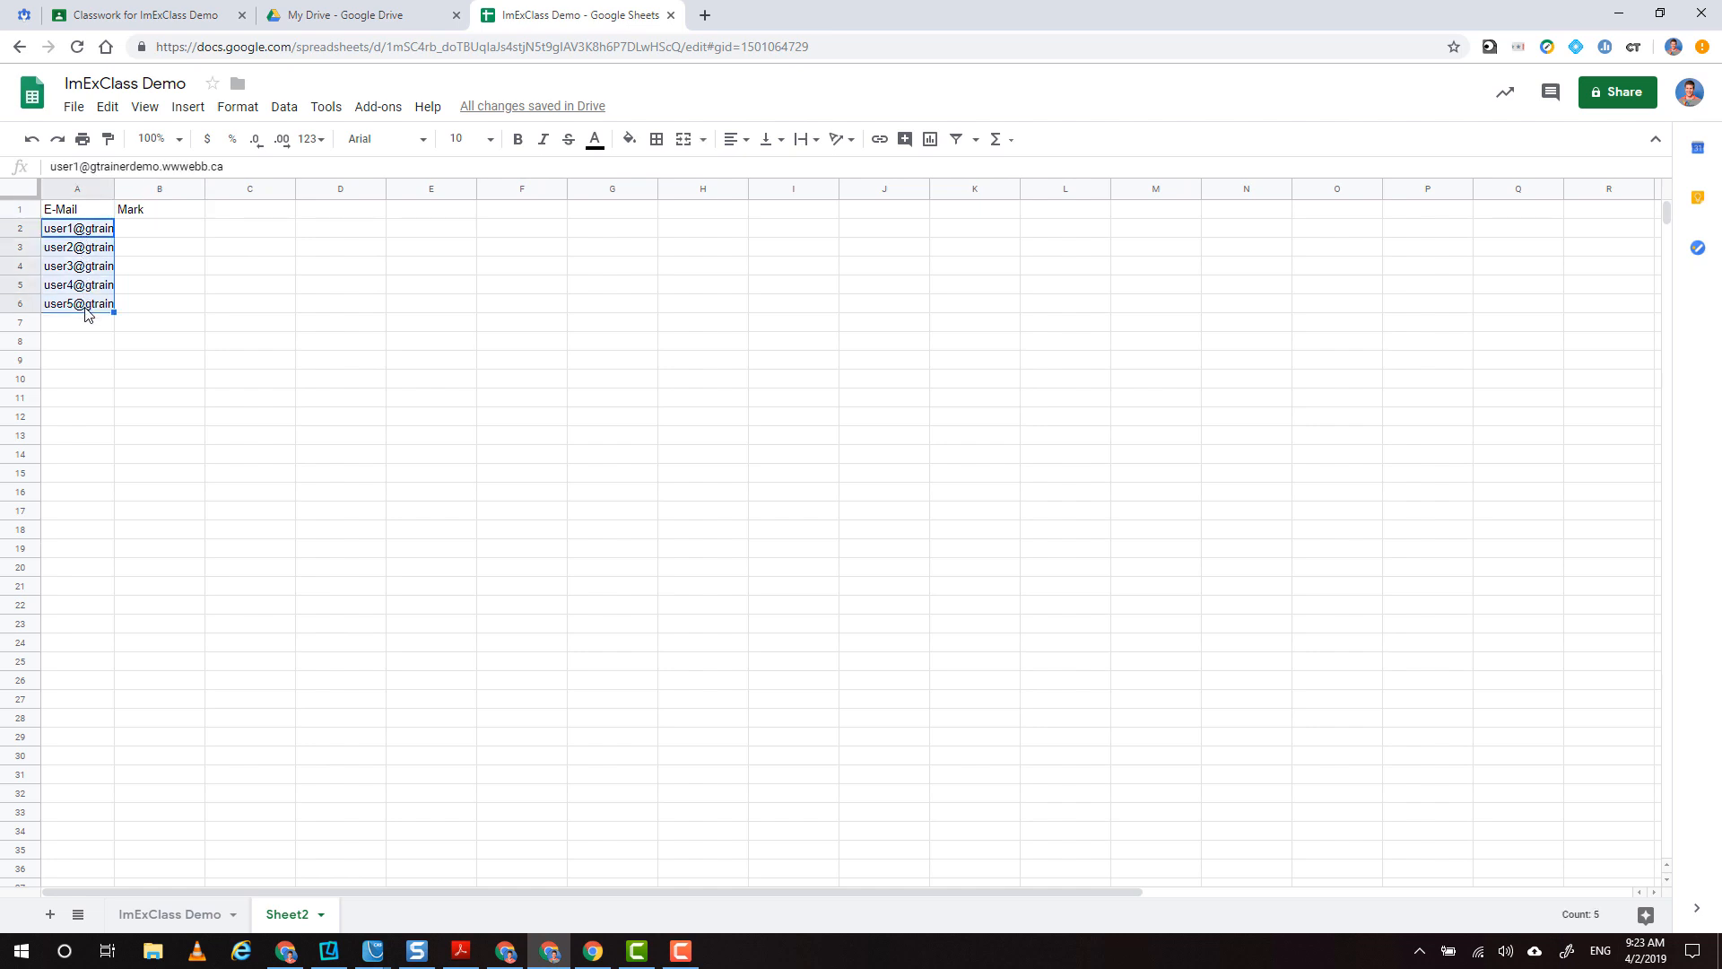
pyautogui.click(163, 309)
# - Enter the marks 25, 36, 45, 49 and 39 for the five students in cells B2 to B6
pyautogui.click(154, 233)
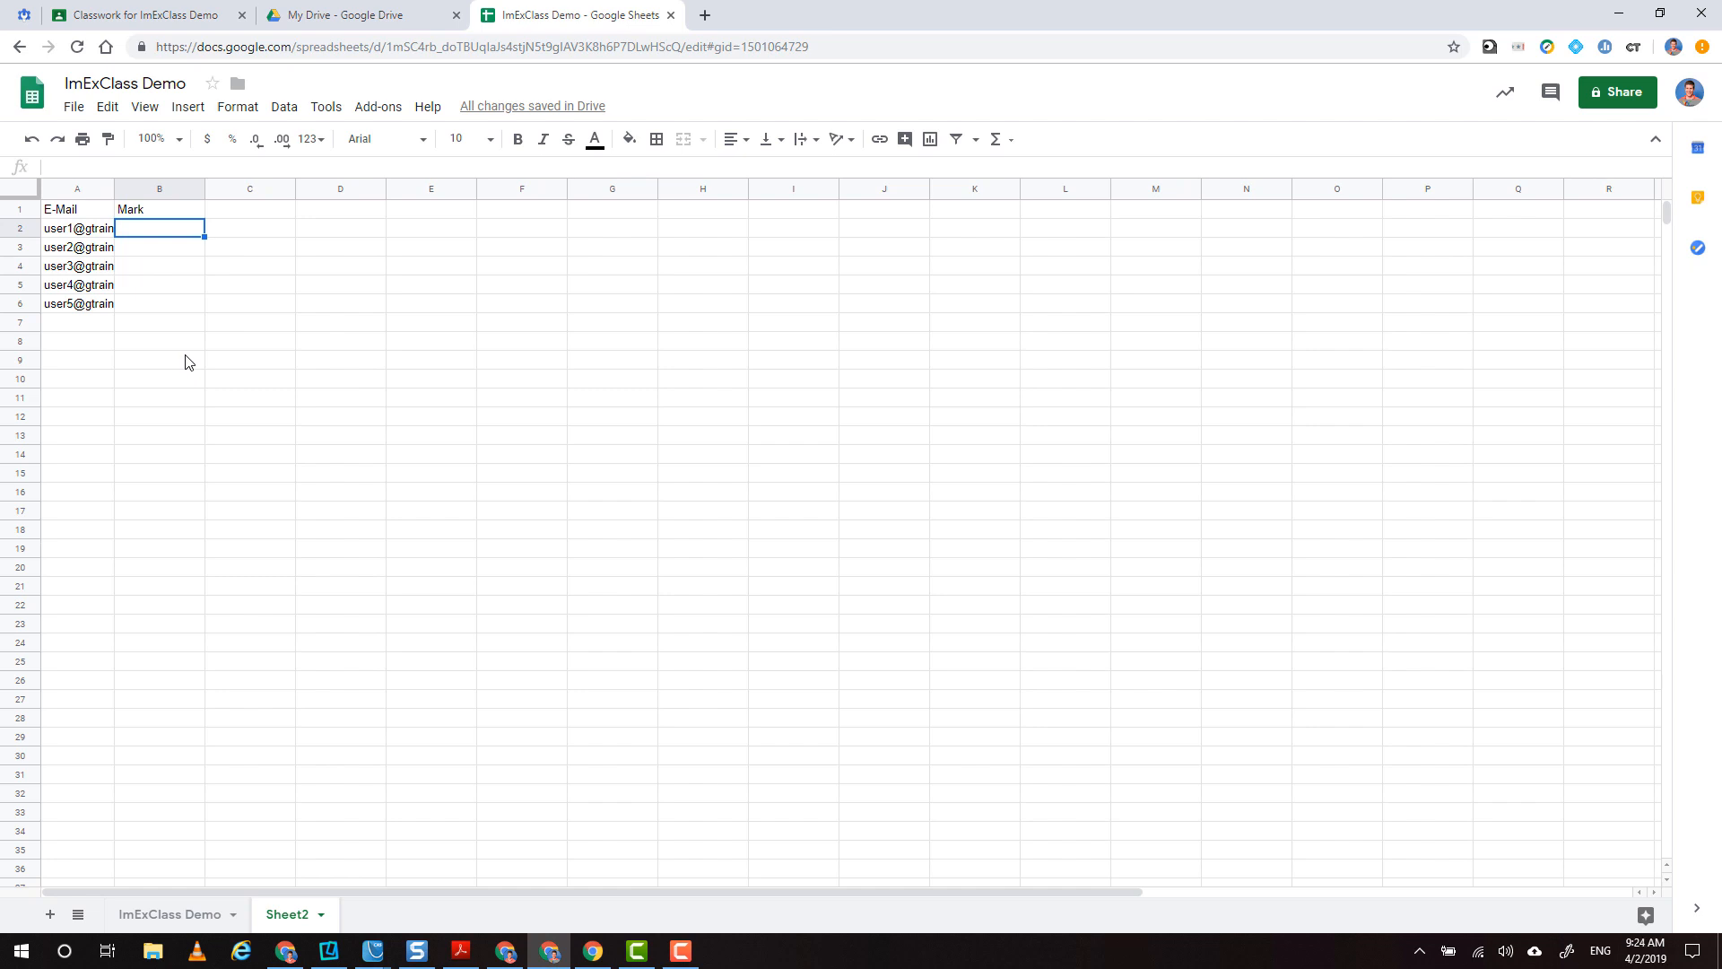
pyautogui.write('25')
pyautogui.press('Return')
pyautogui.write('3')
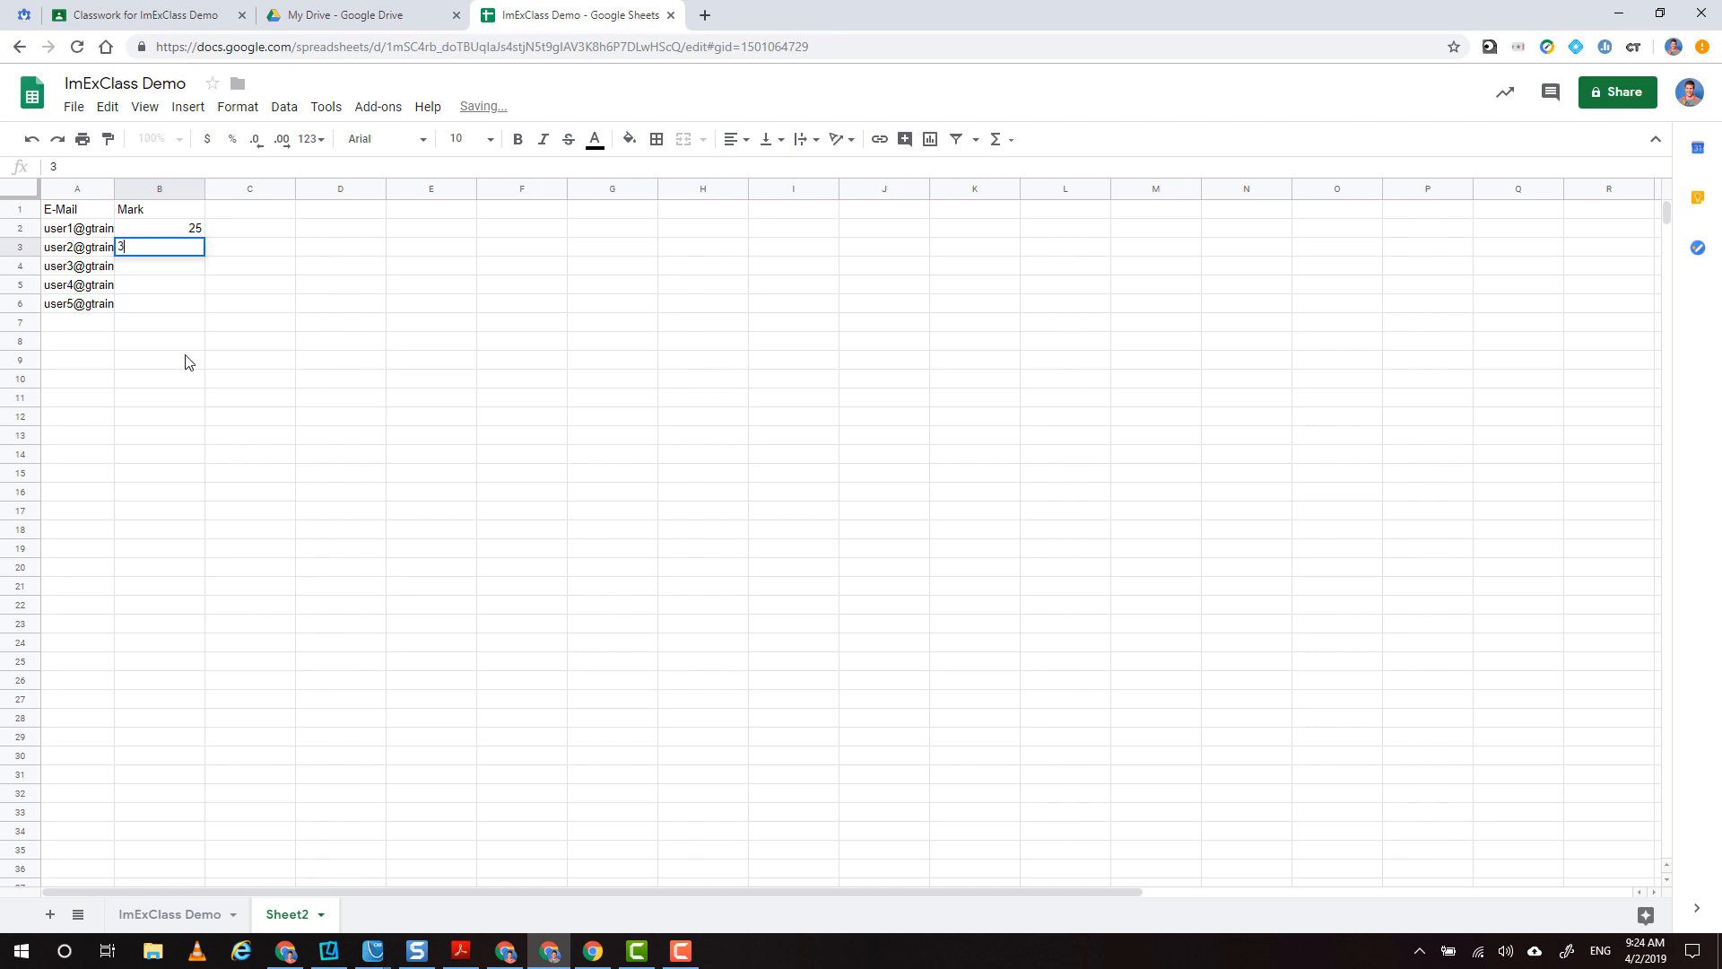
pyautogui.write('6')
pyautogui.press('Return')
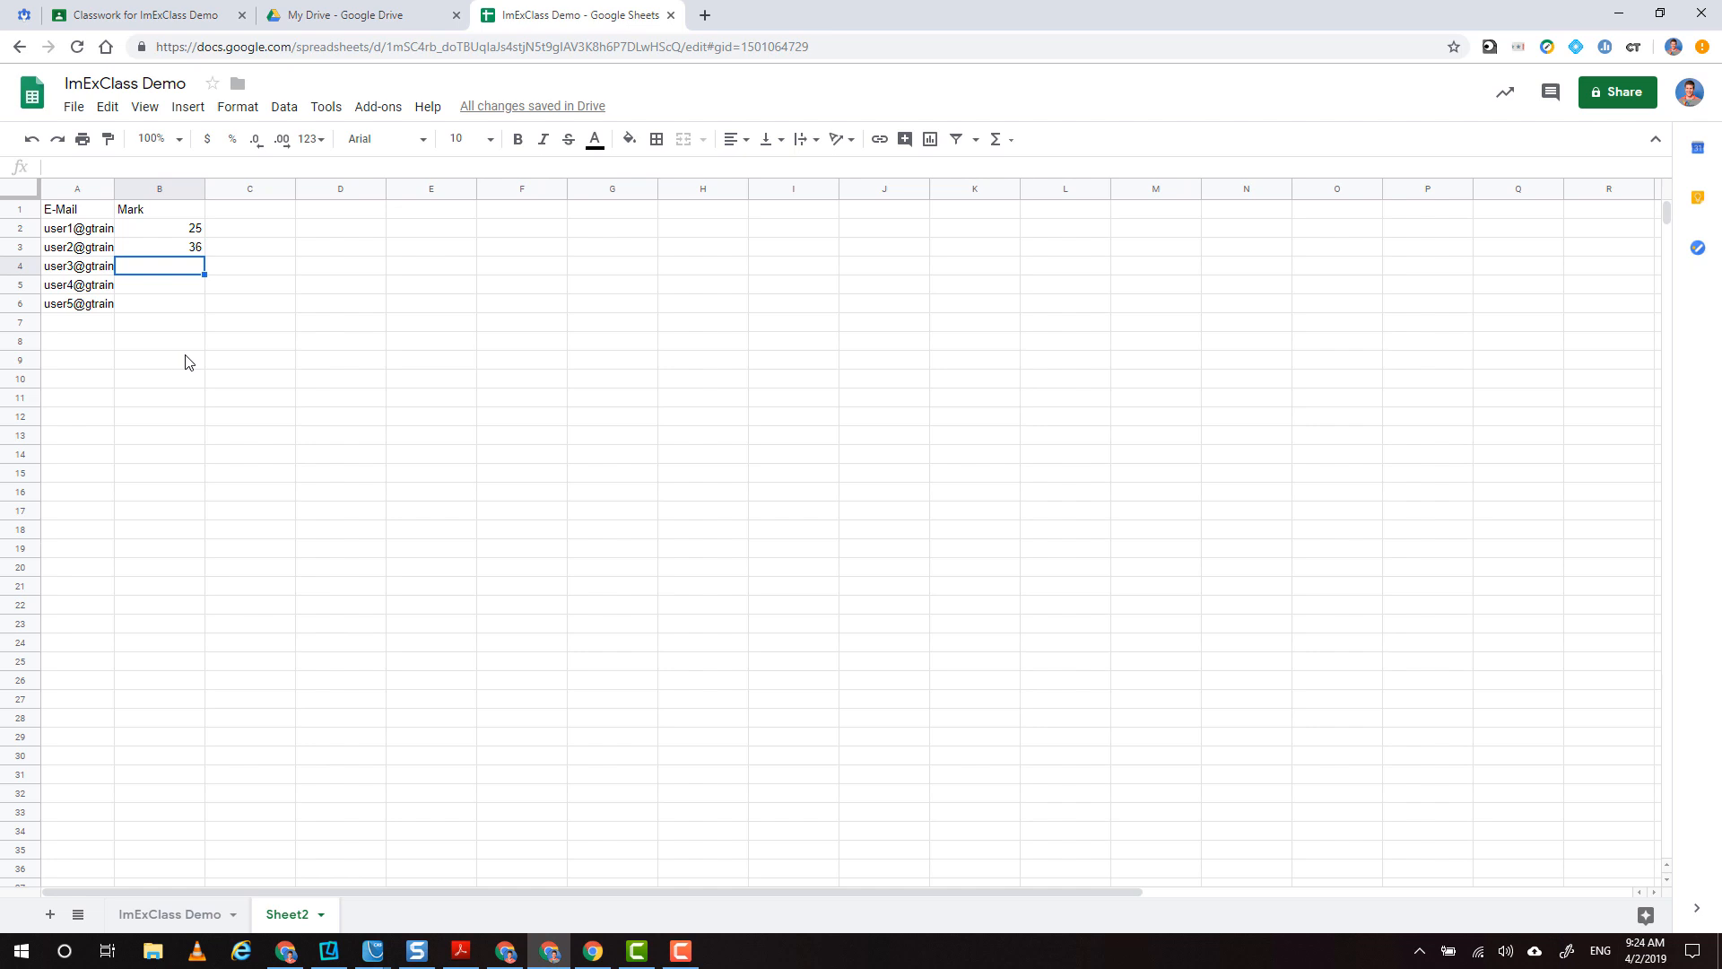
pyautogui.write('45')
pyautogui.press('Return')
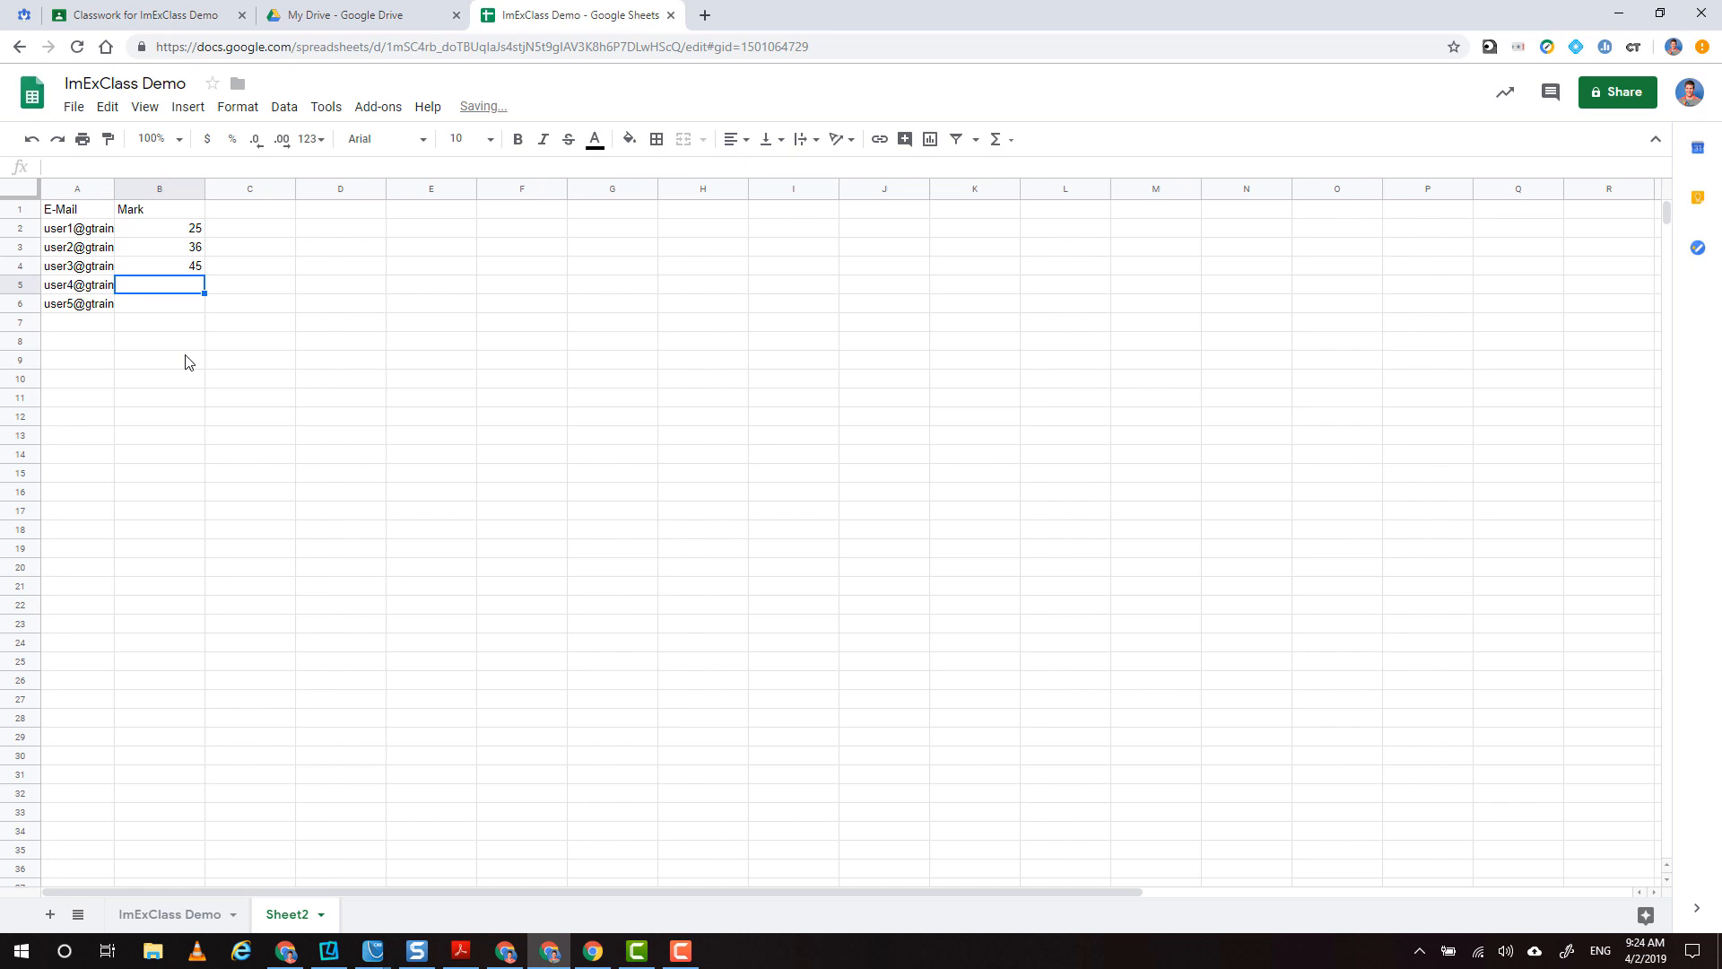
pyautogui.write('49')
pyautogui.press('Return')
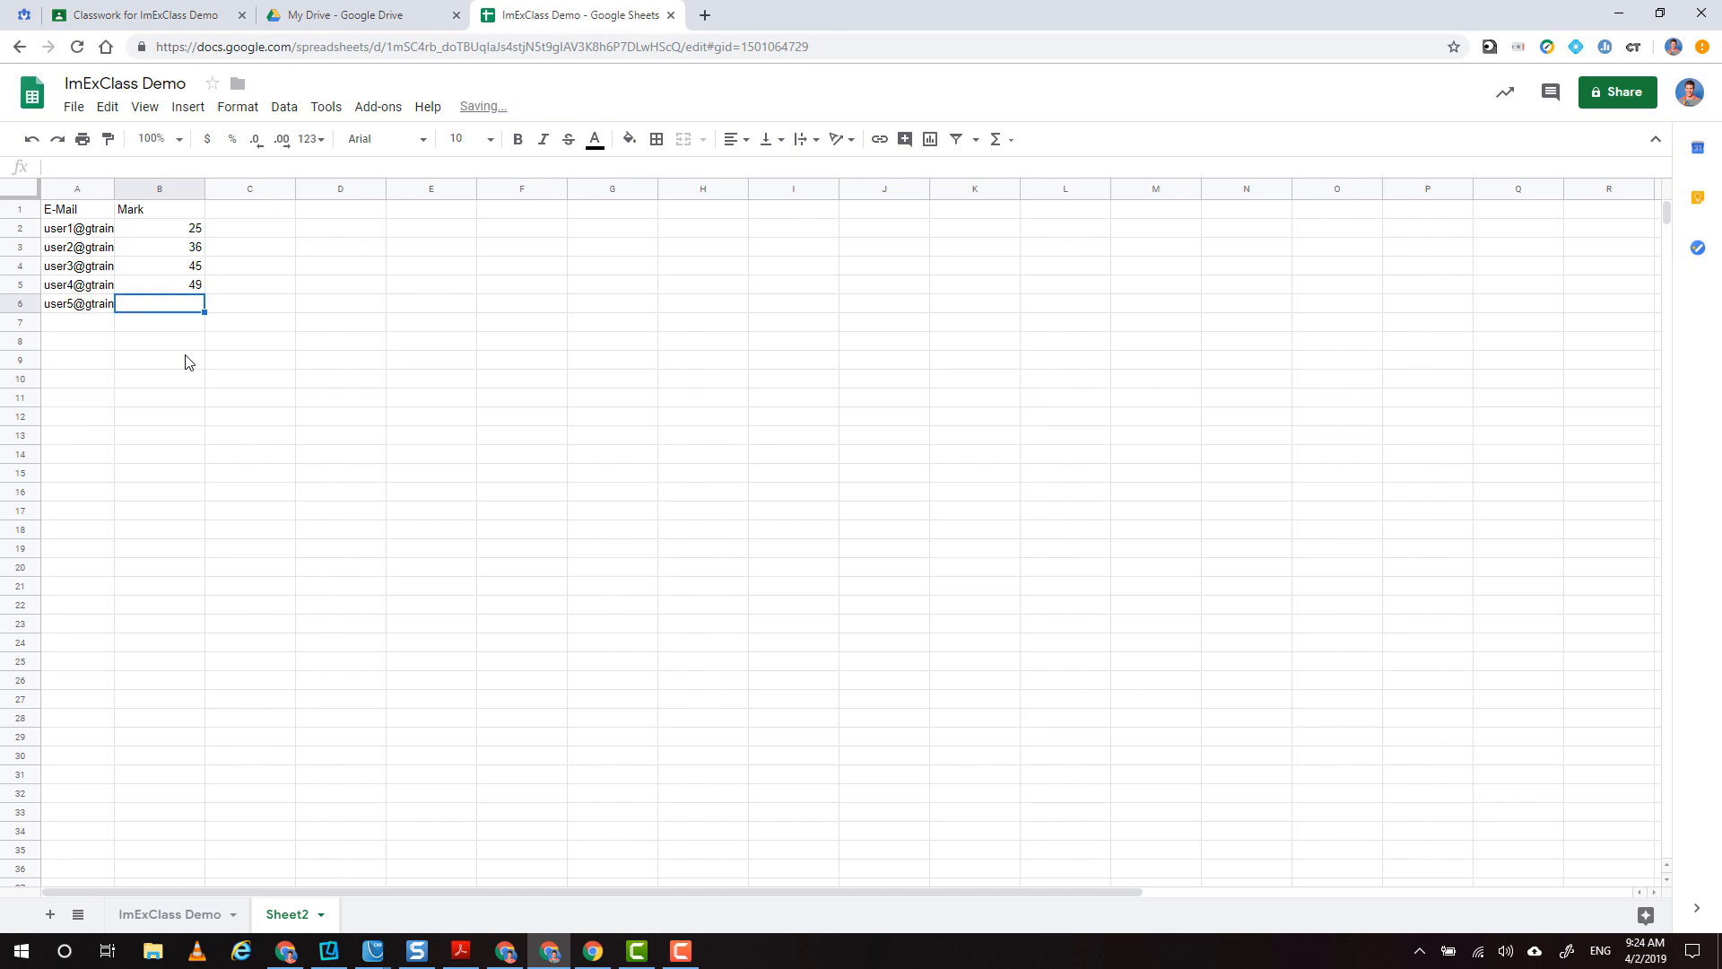
pyautogui.write('39')
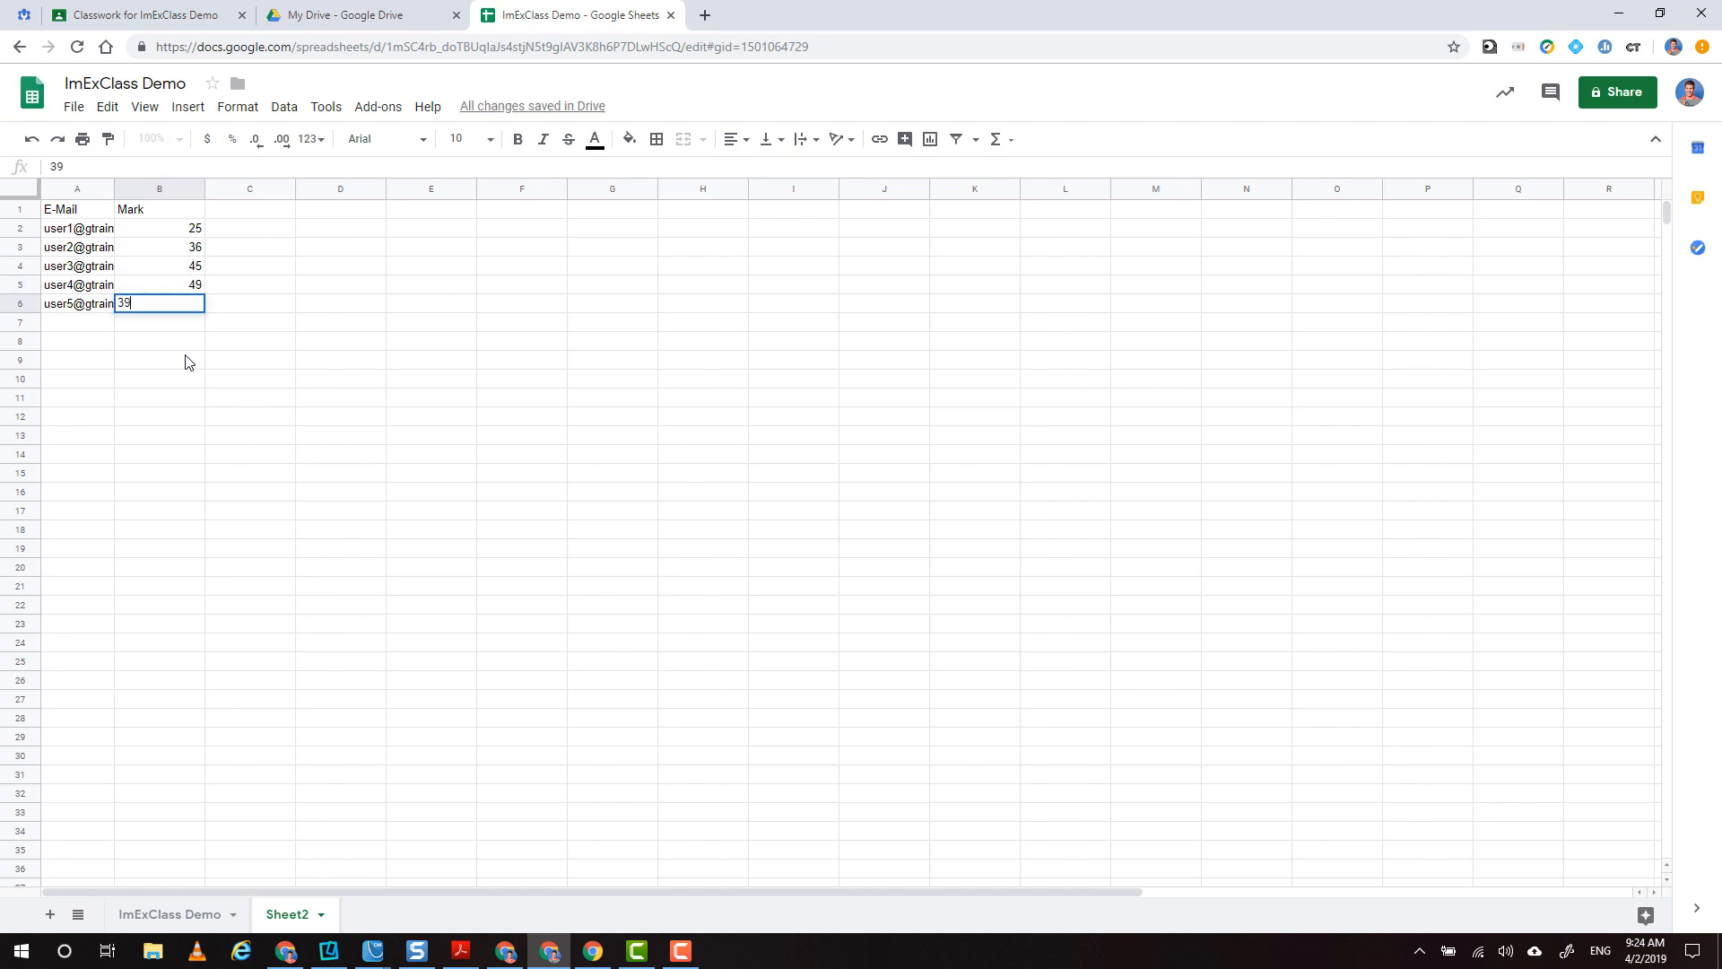
pyautogui.press('Return')
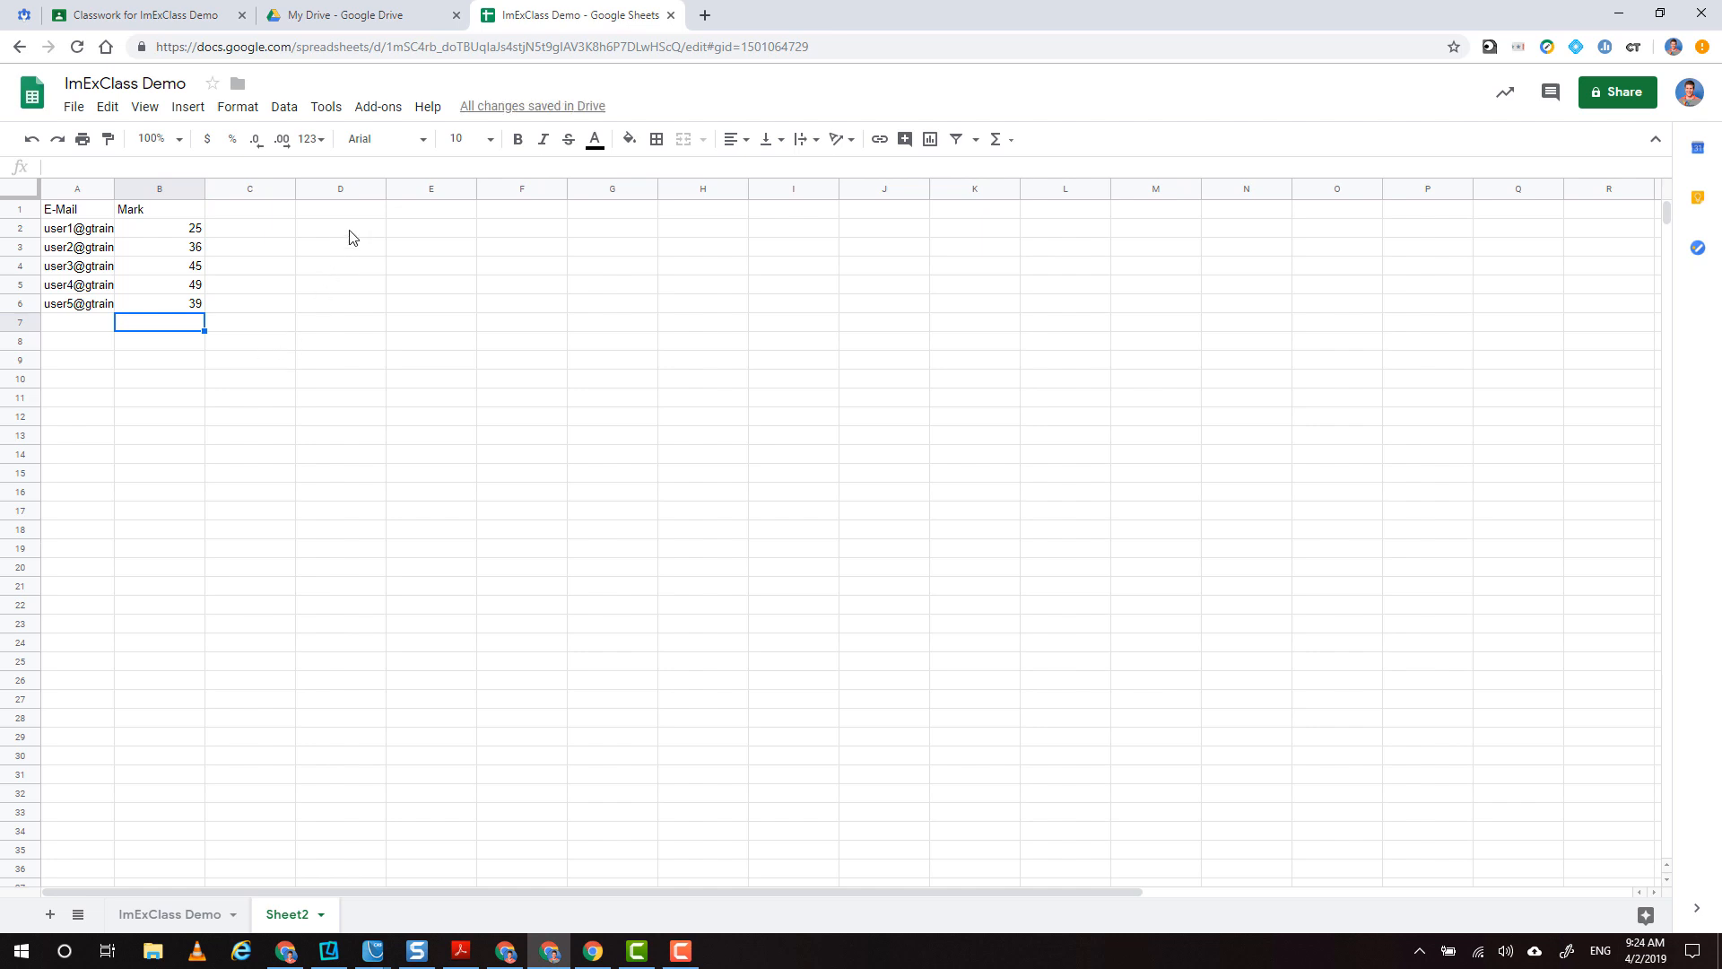
# - Open the add-ons store from the spreadsheet and search it for "imex"
pyautogui.click(375, 108)
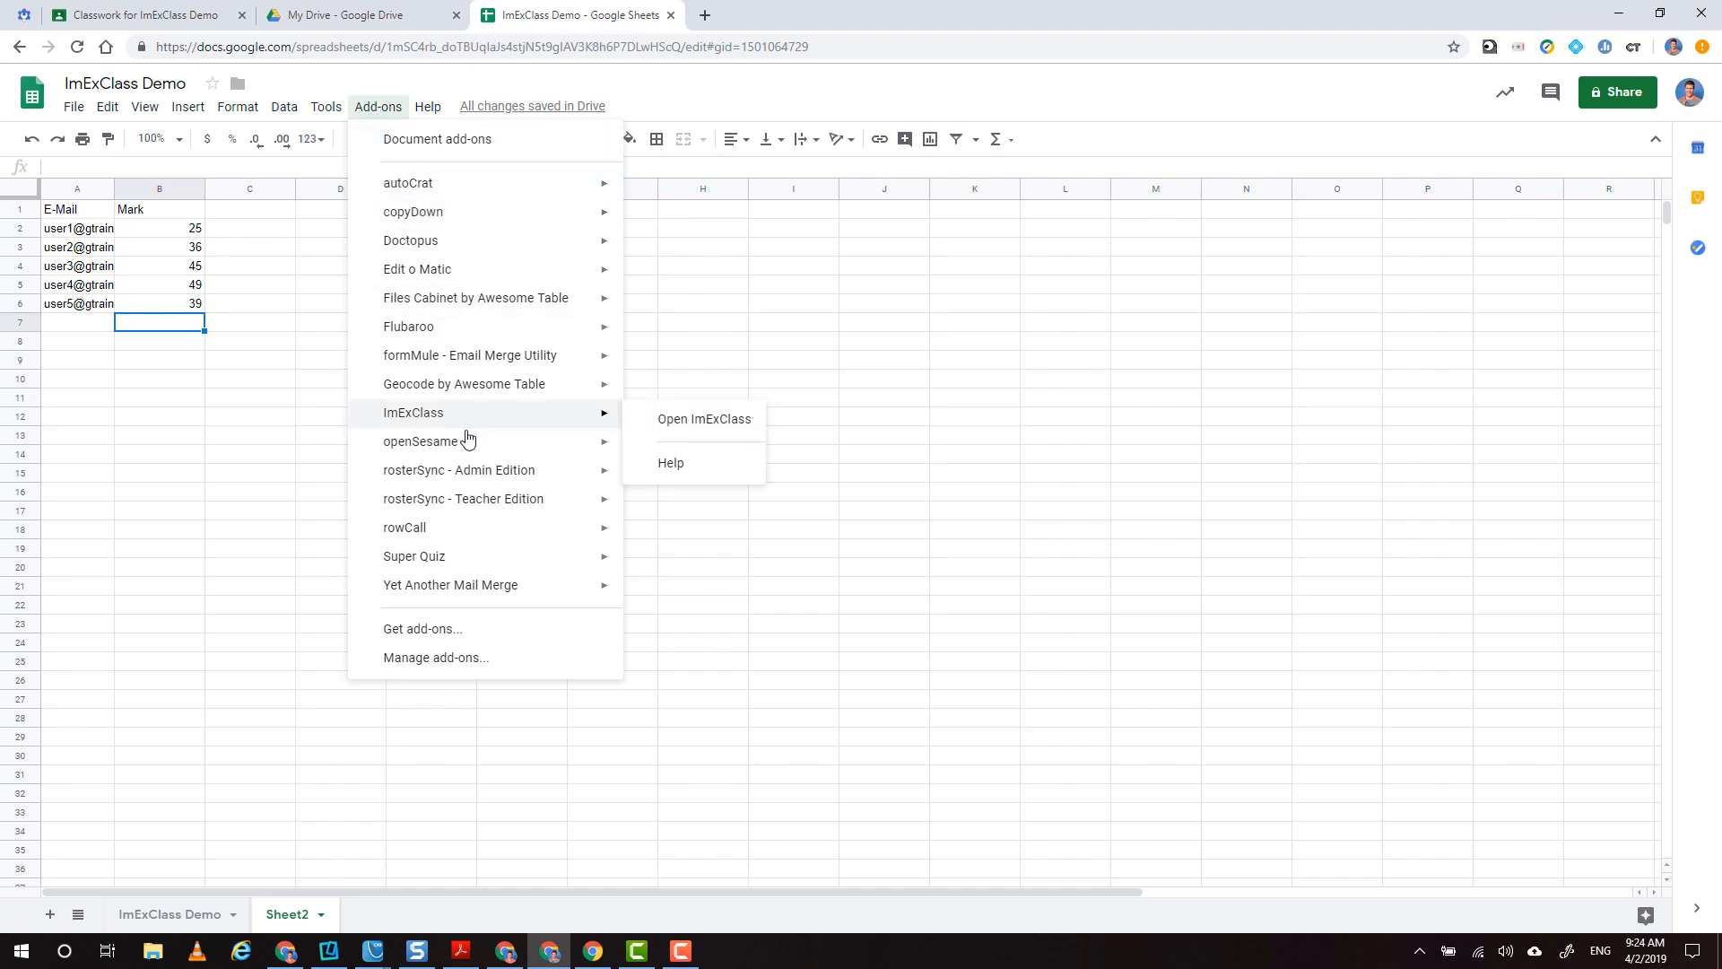
pyautogui.click(485, 639)
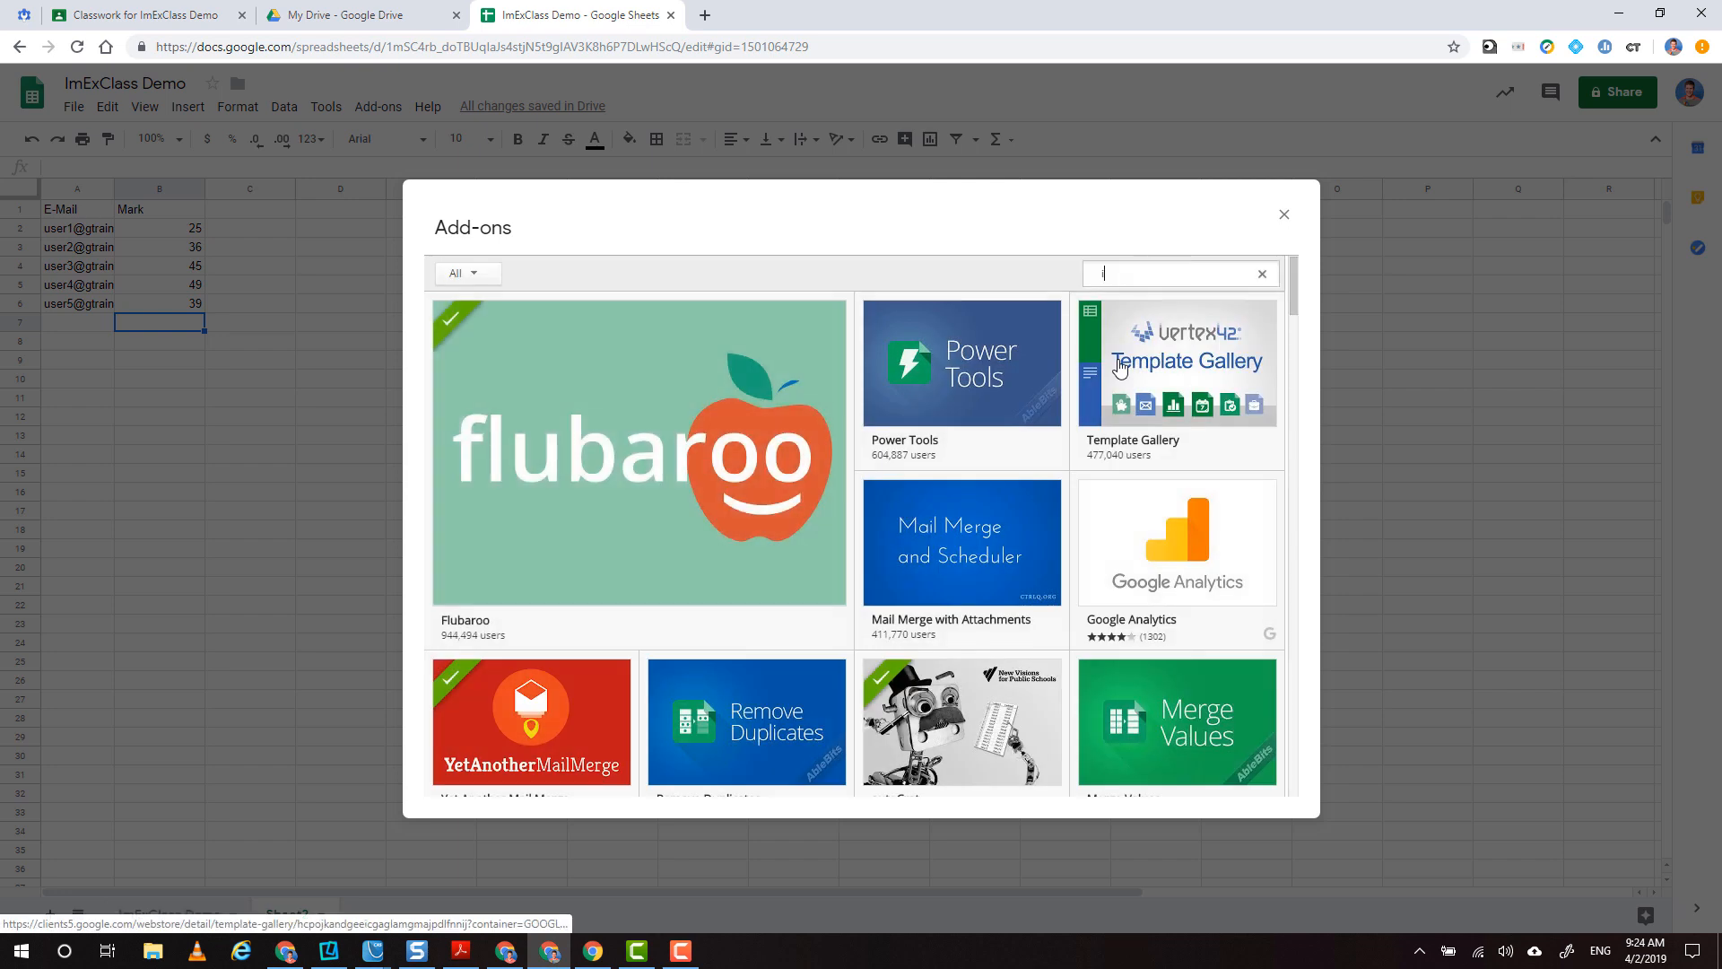
pyautogui.write('imex')
pyautogui.press('Return')
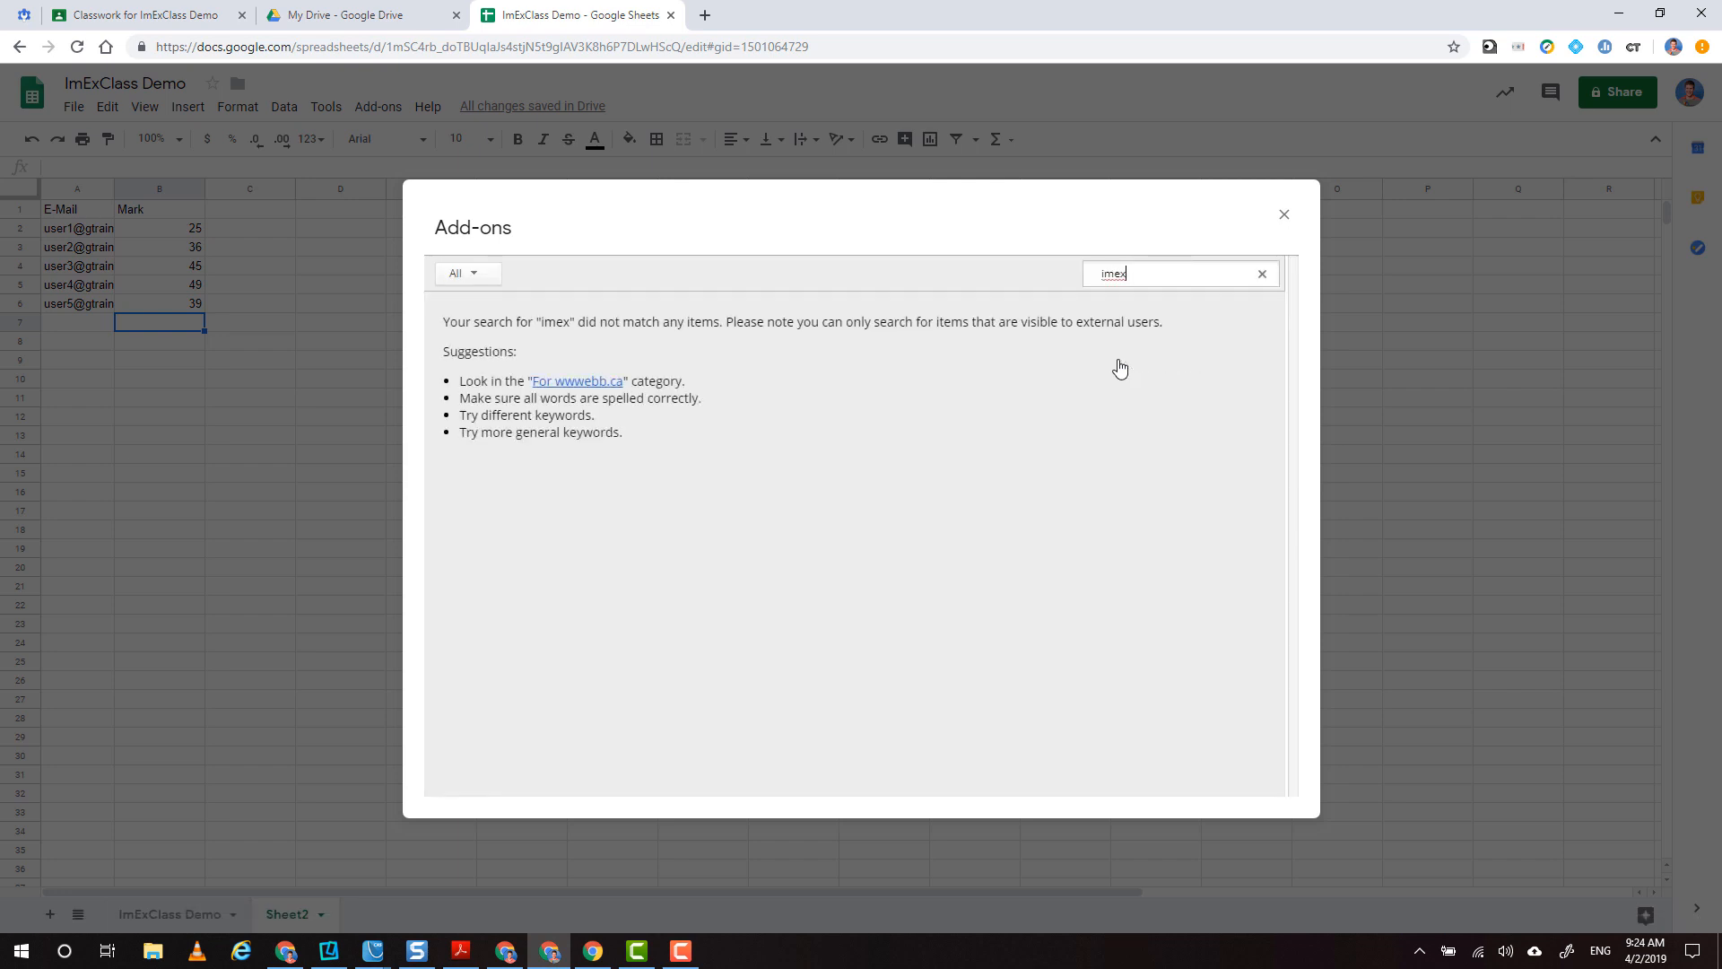
# - Search the add-ons store for "imexclass" instead and close the store
pyautogui.doubleClick(1158, 274)
pyautogui.press('BackSpace')
pyautogui.write('m')
pyautogui.press('BackSpace')
pyautogui.write('imexclass')
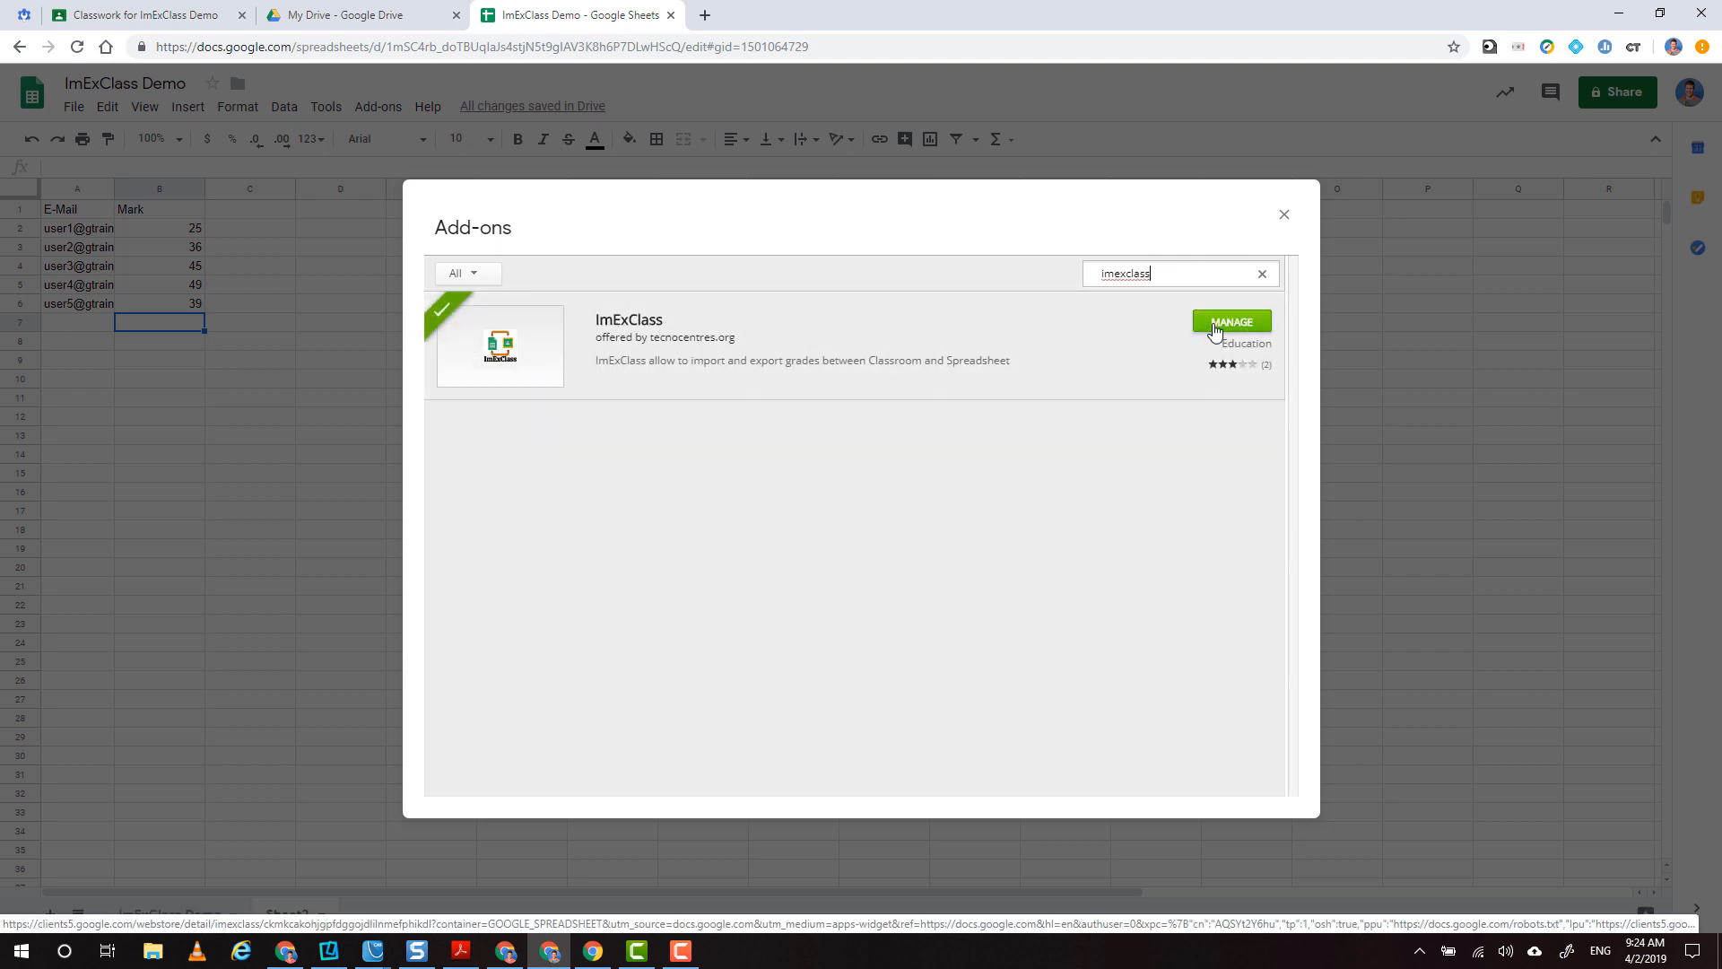
pyautogui.click(1286, 217)
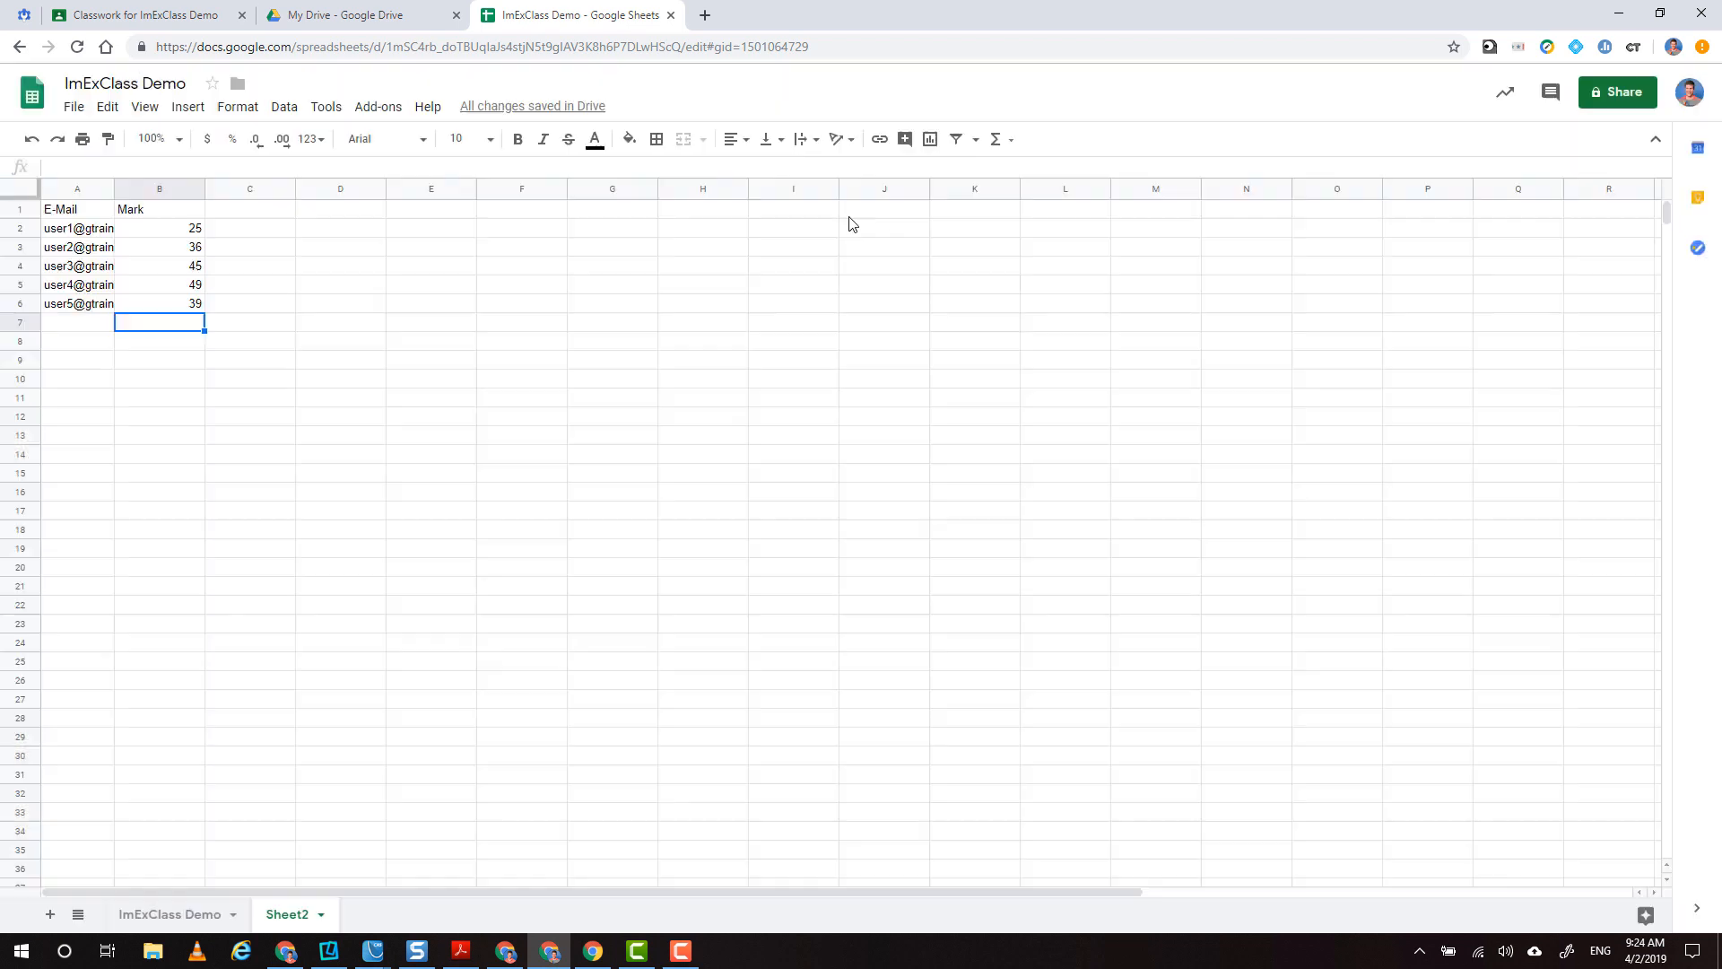
# - Open the ImExClass add-on and grant it the requested permissions with the listed Google account
pyautogui.click(379, 107)
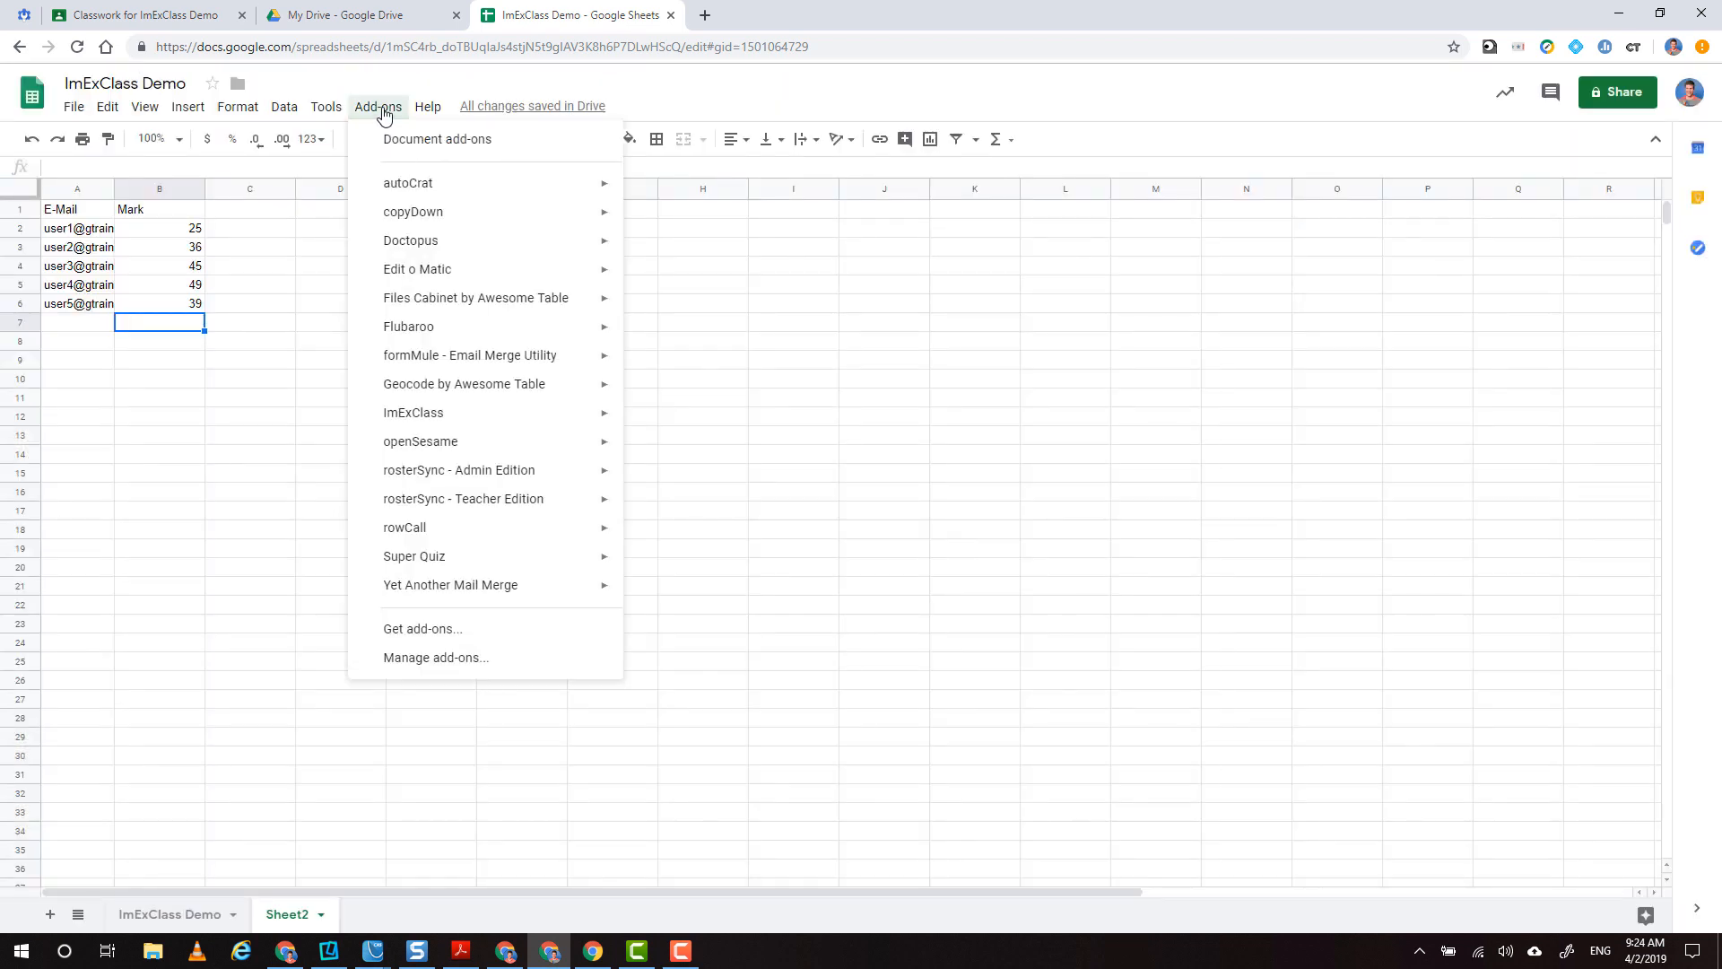
pyautogui.moveTo(484, 423)
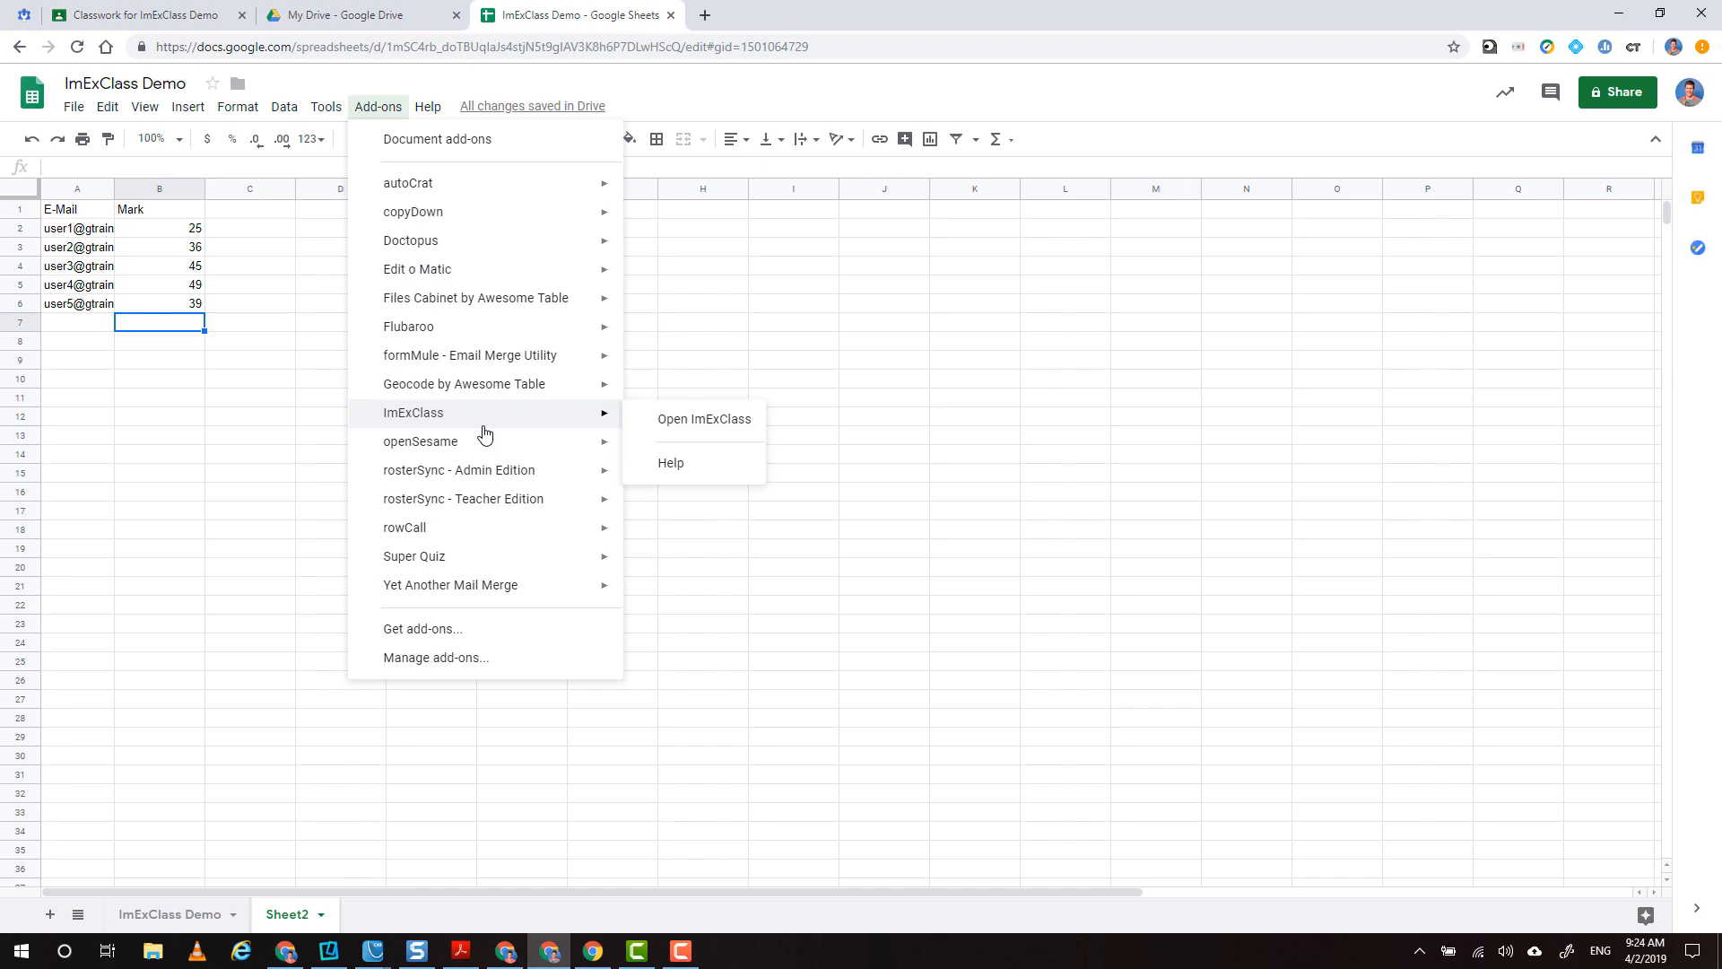
pyautogui.click(682, 425)
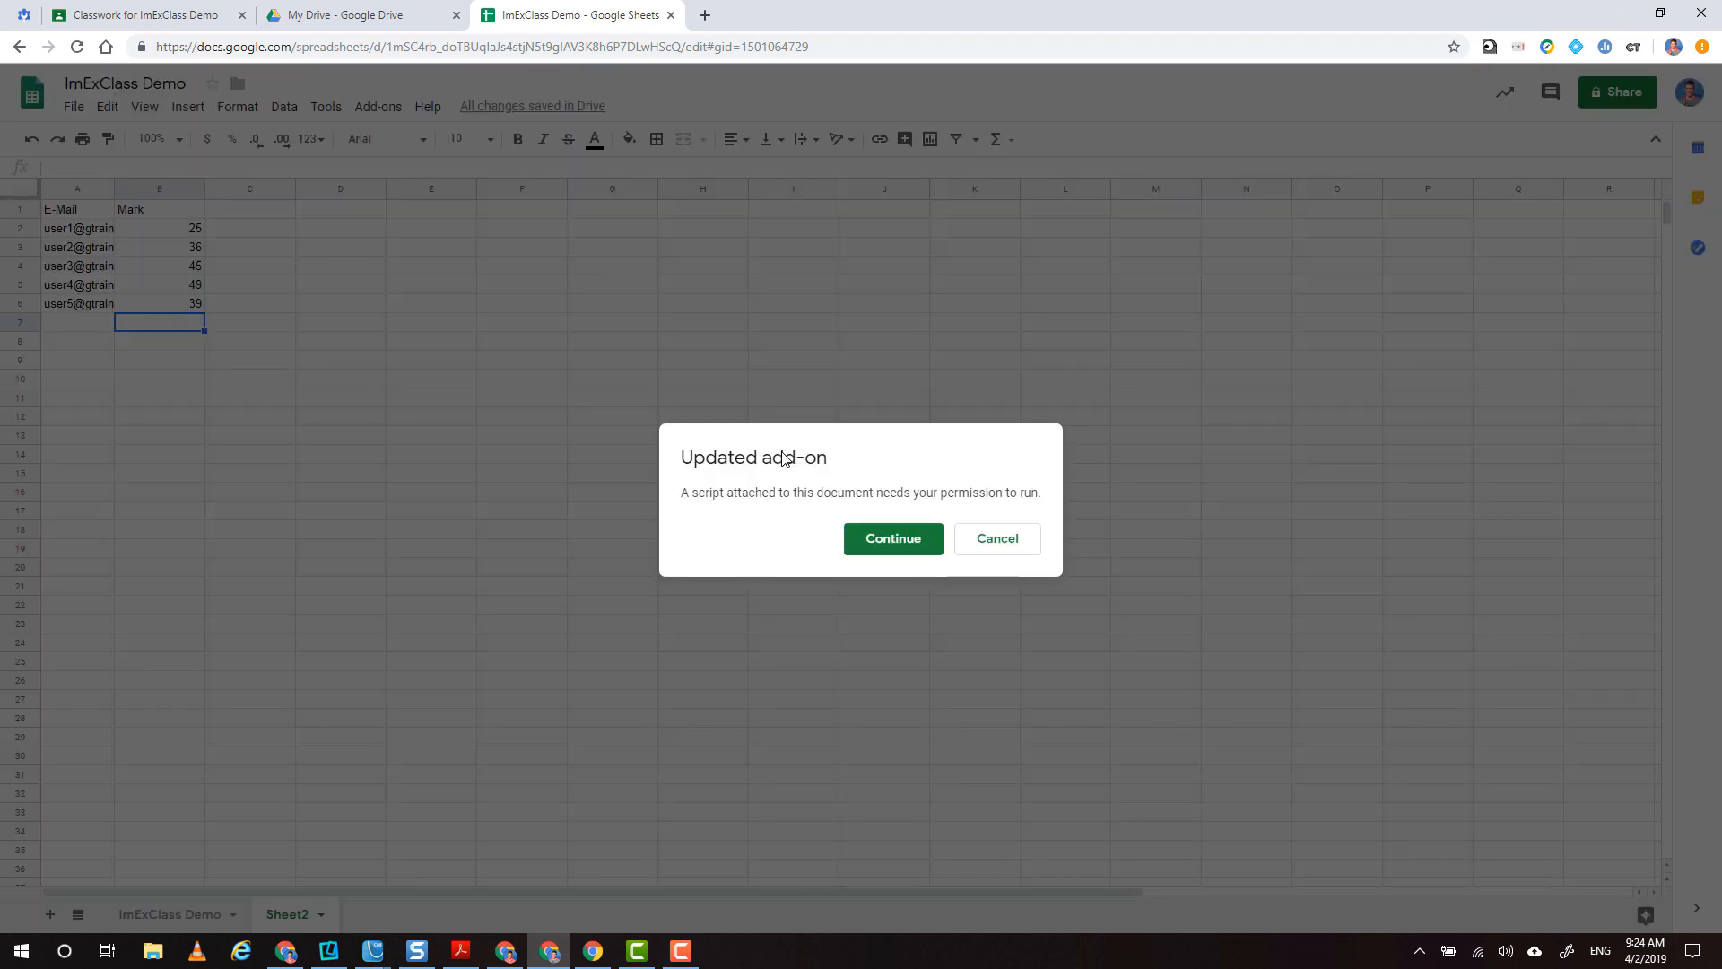
pyautogui.click(880, 540)
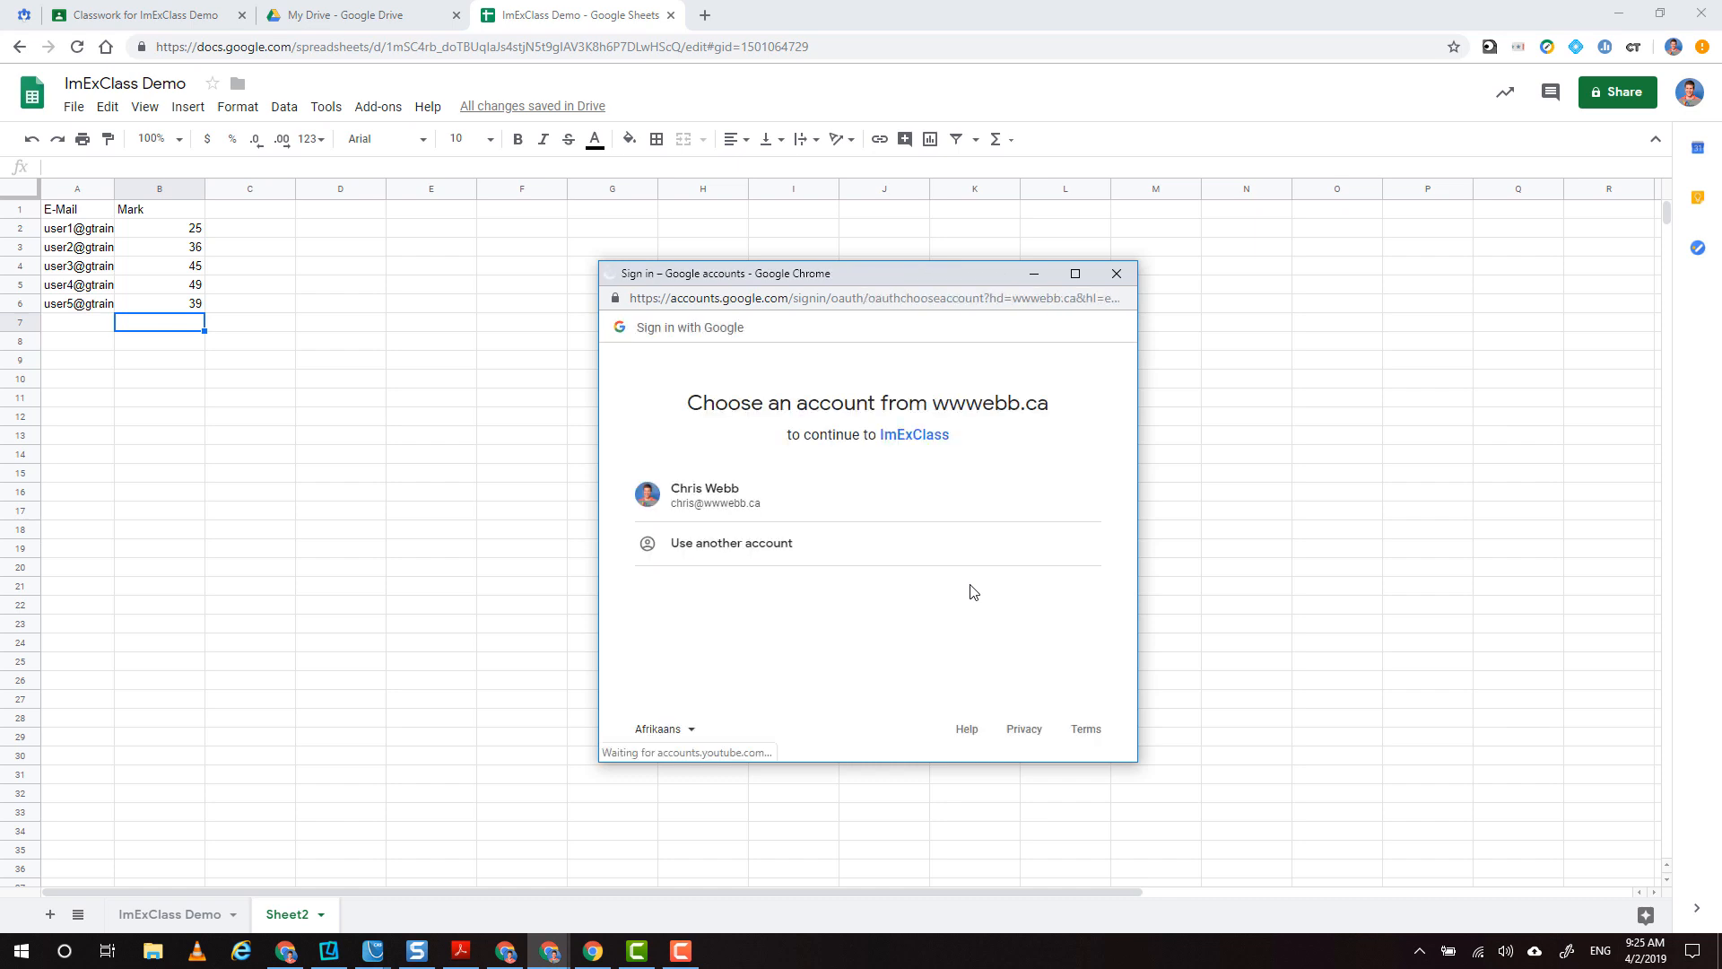
pyautogui.click(765, 507)
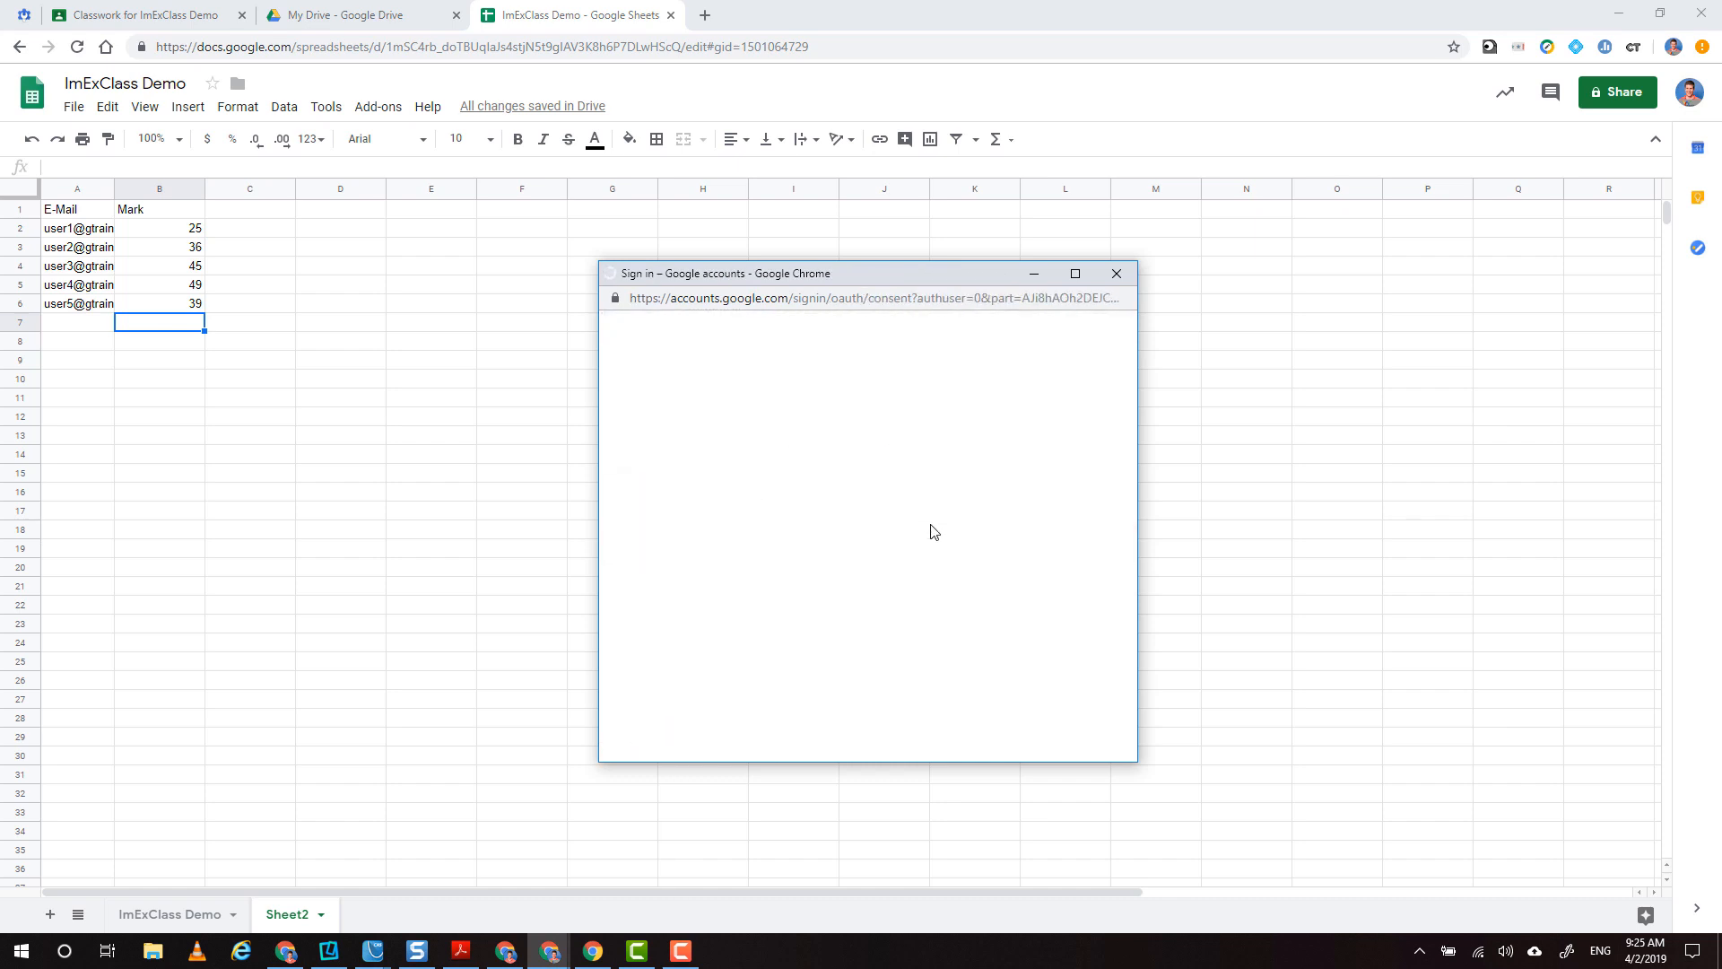
pyautogui.scroll(-1, 931, 531)
pyautogui.scroll(-4, 931, 531)
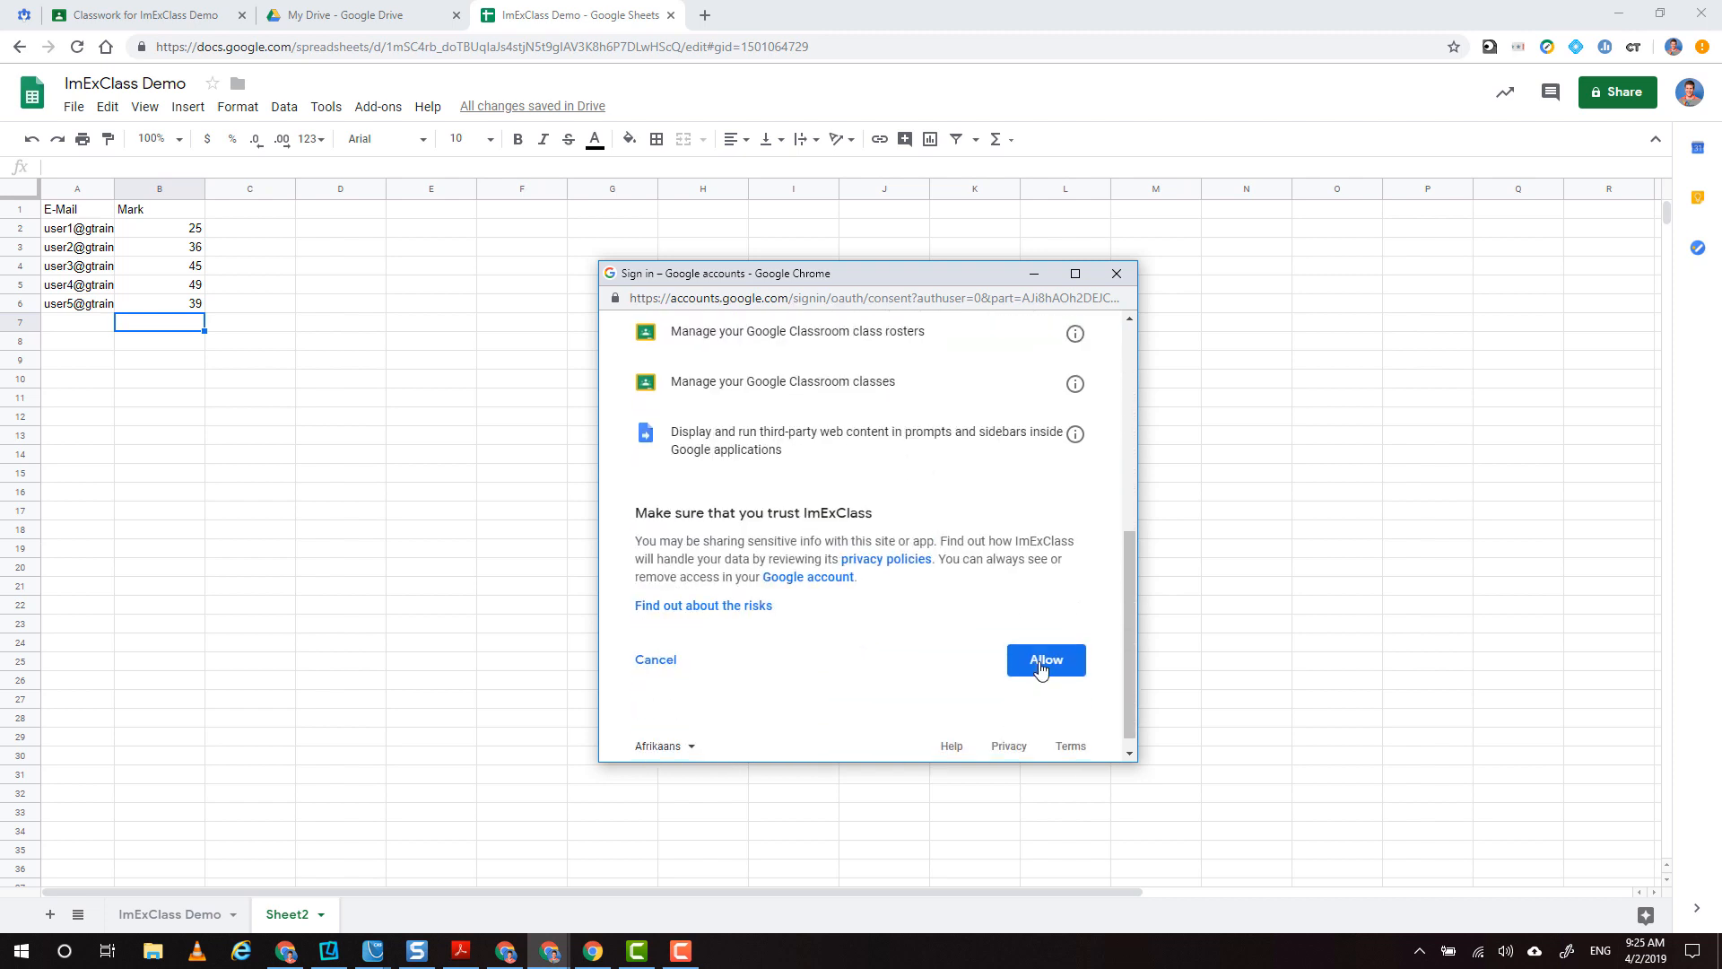
pyautogui.click(1041, 668)
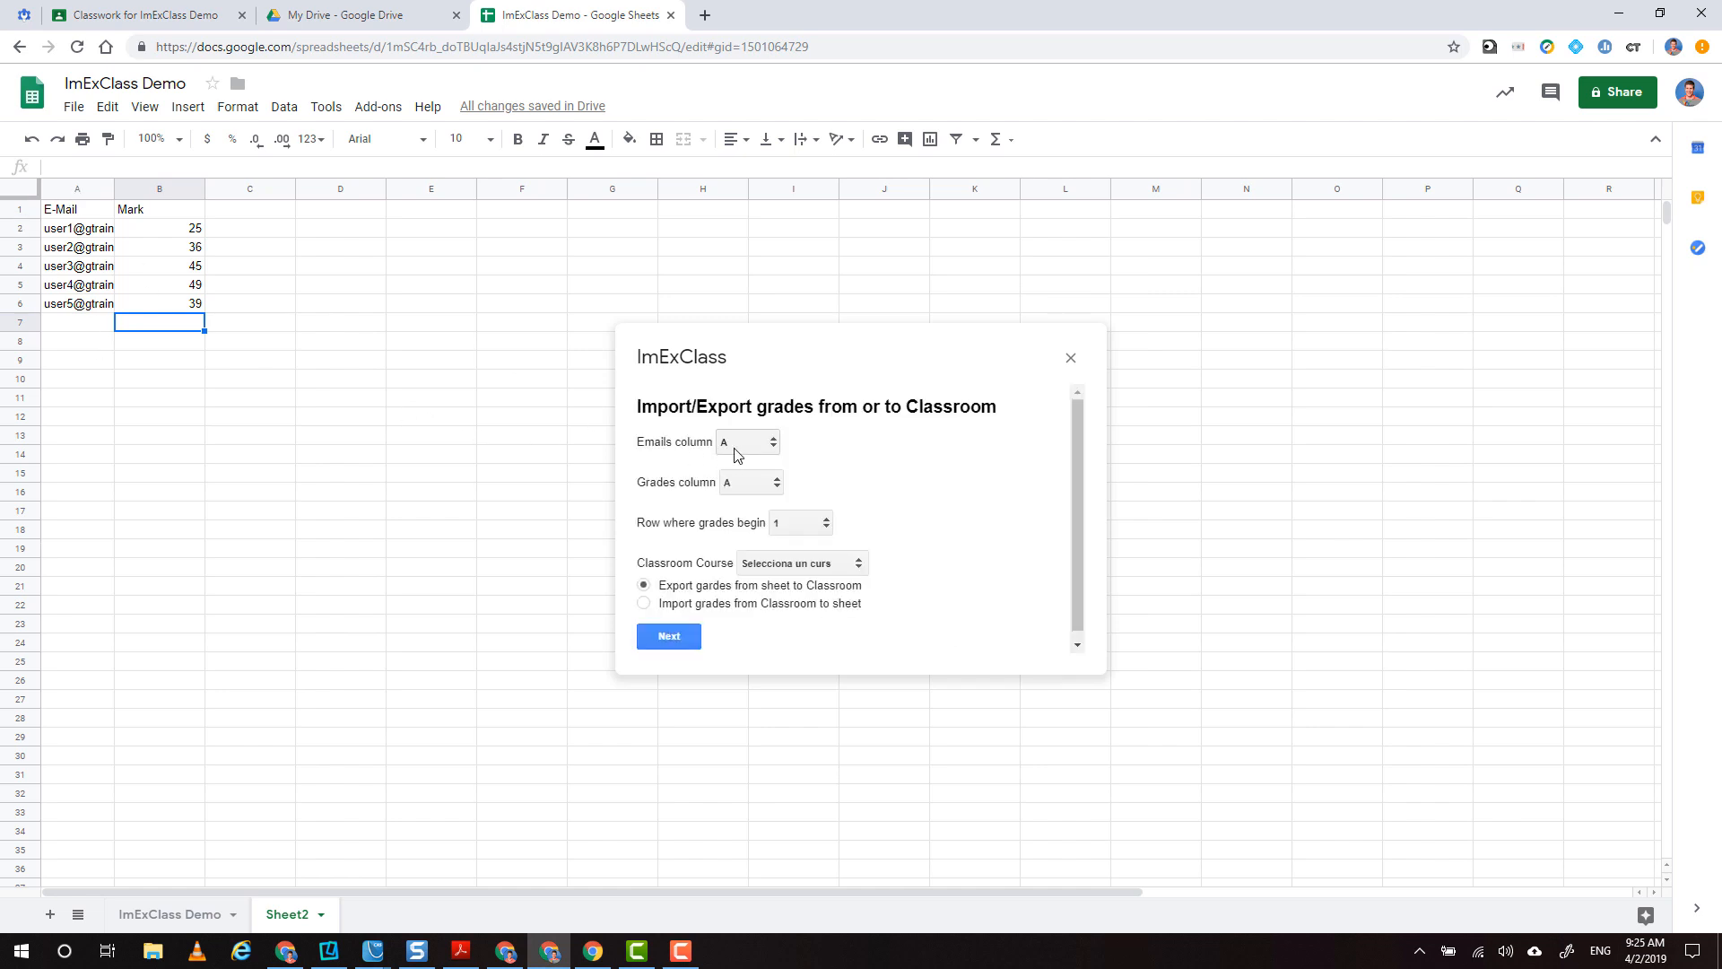
# - Configure the export to Classroom with grades column B, grades beginning in row 2 and course ImExClass Demo, and continue
pyautogui.click(746, 484)
pyautogui.click(793, 523)
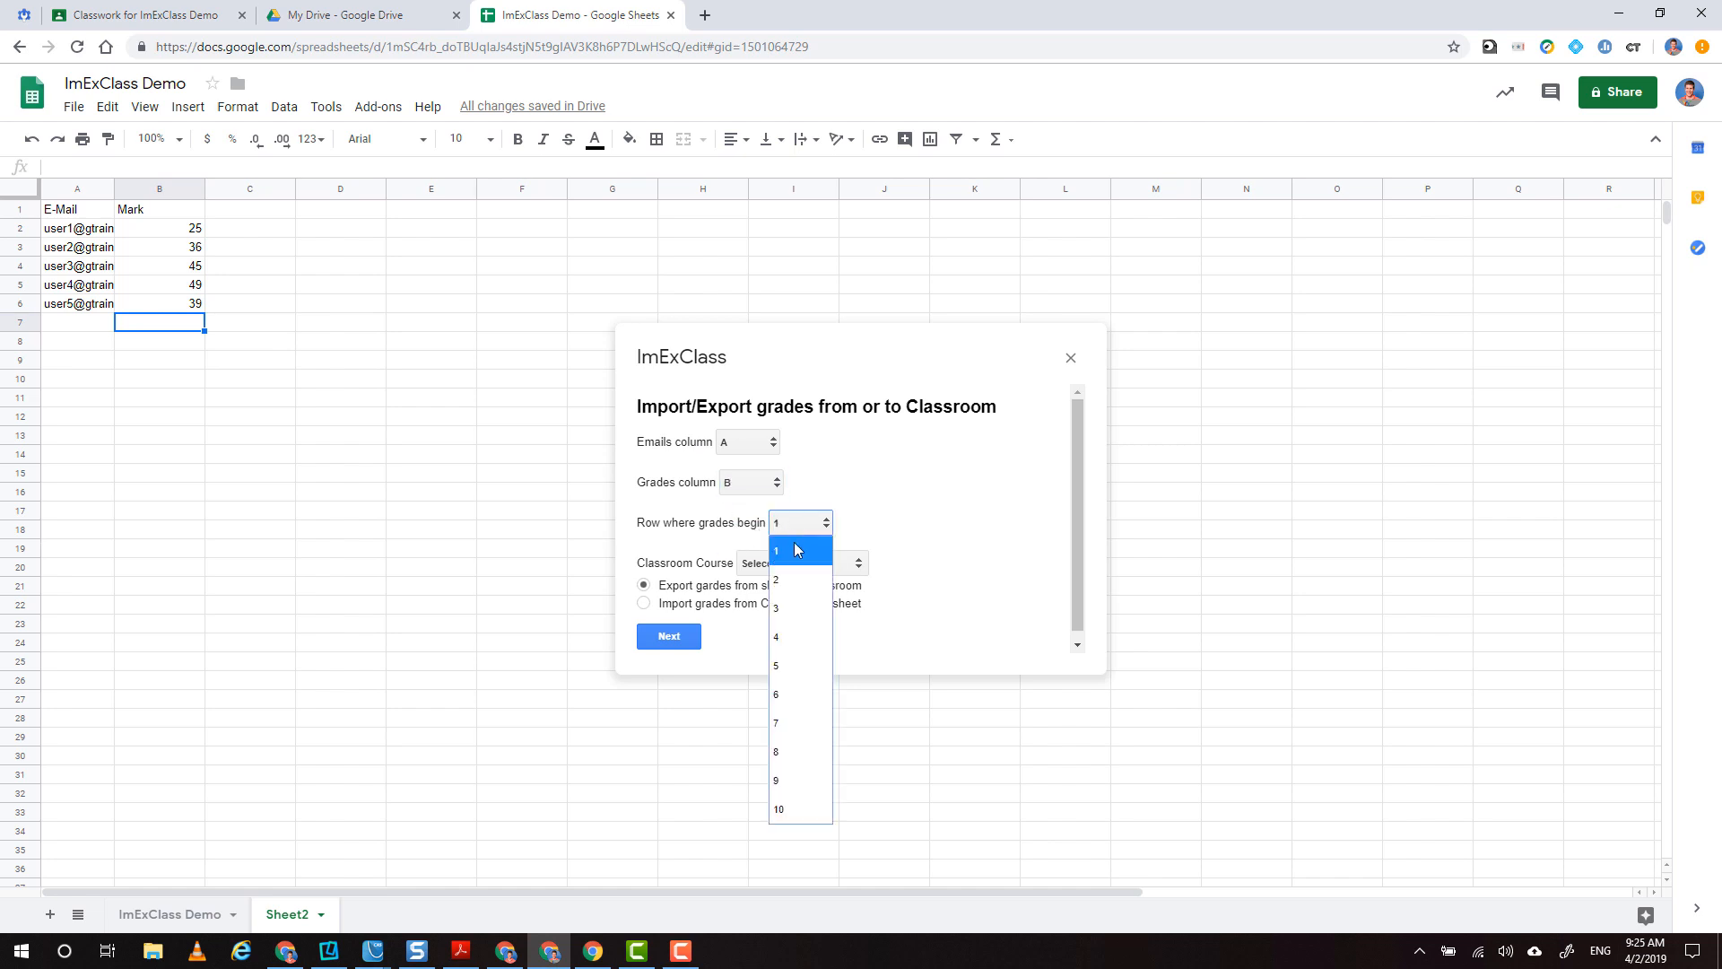
pyautogui.click(796, 584)
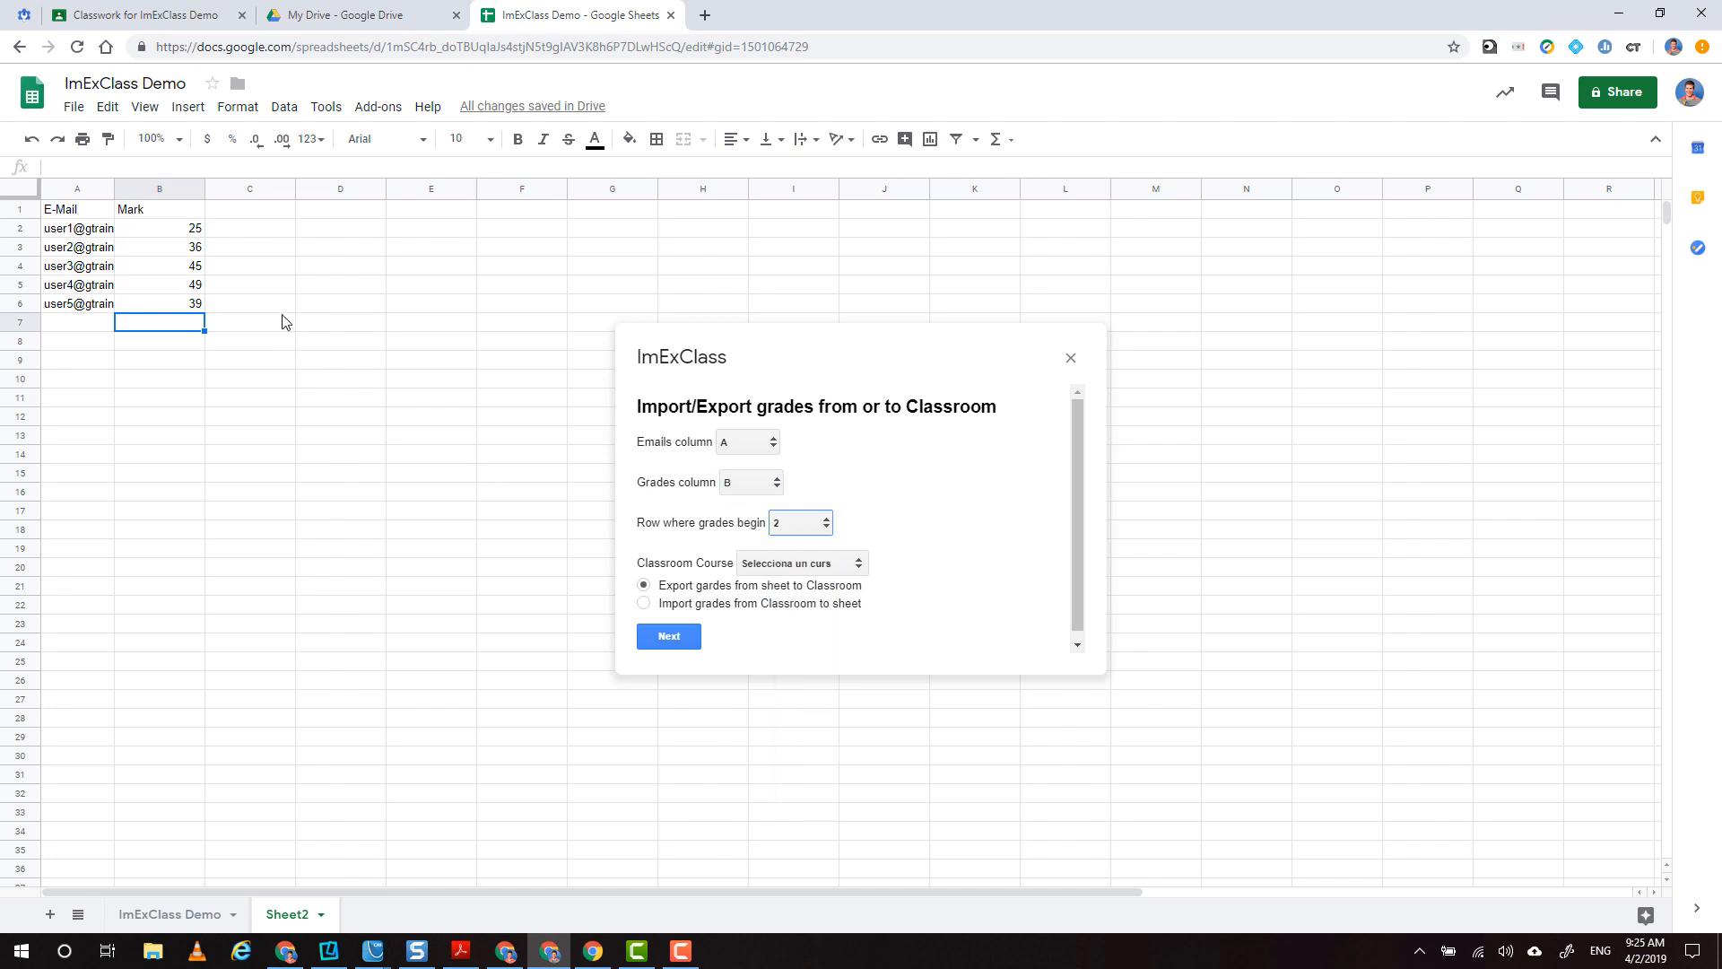
pyautogui.click(798, 562)
pyautogui.scroll(1, 786, 364)
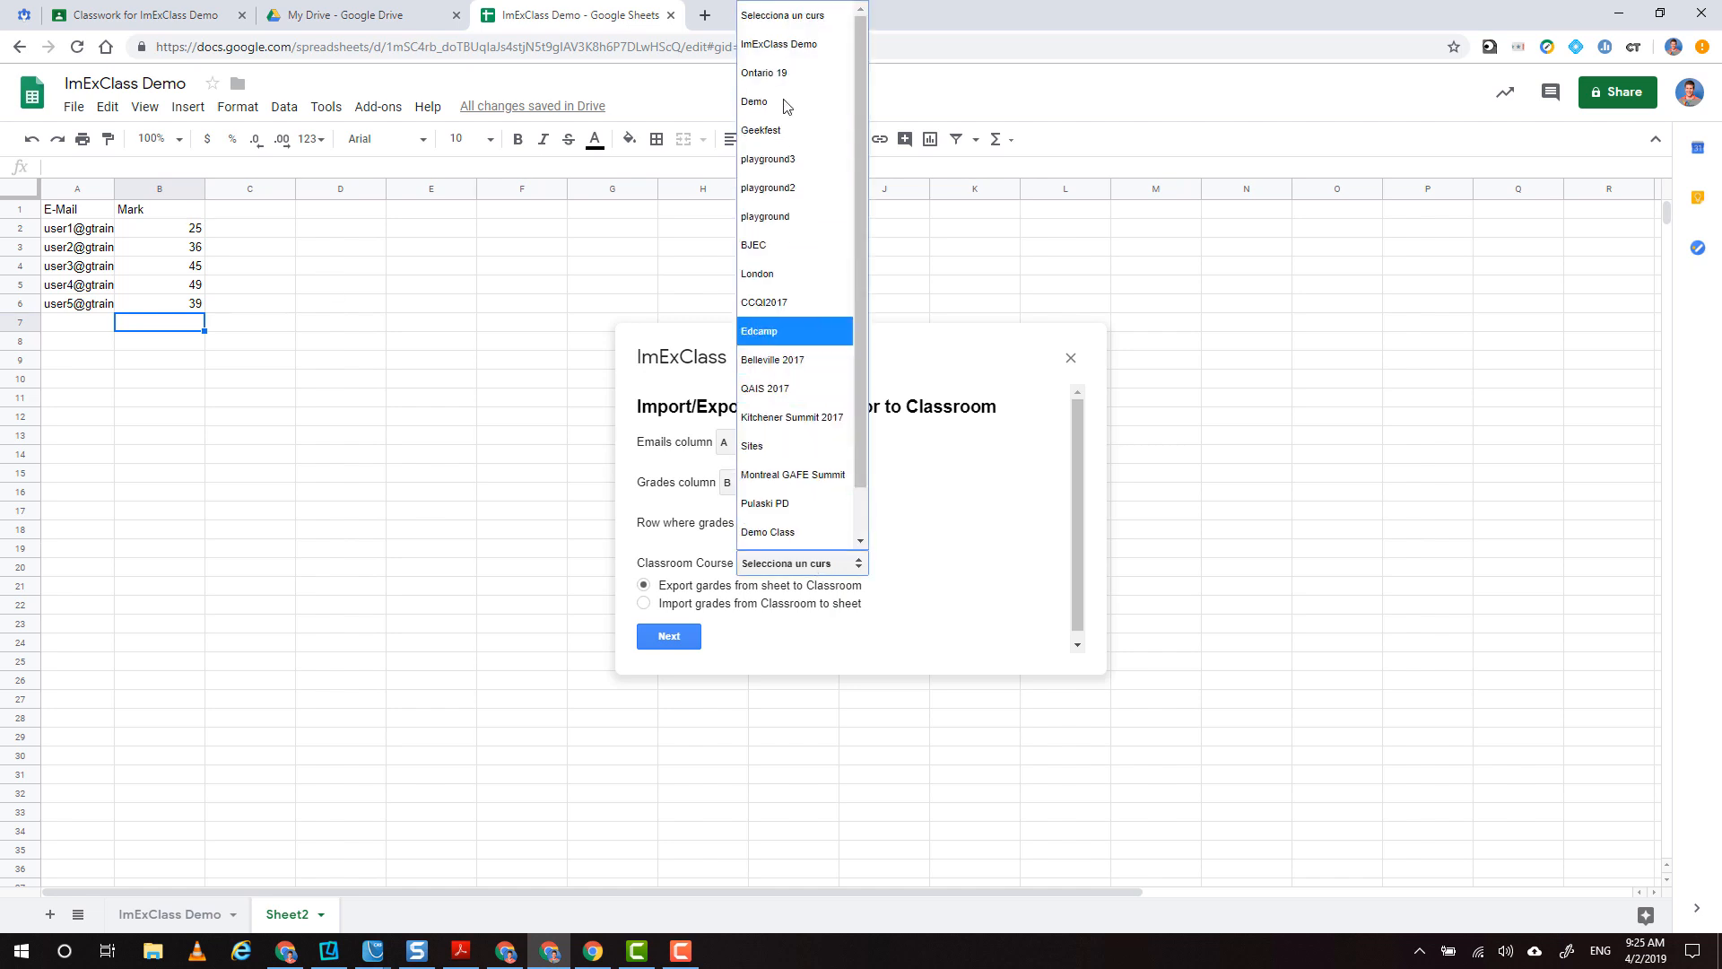
pyautogui.click(793, 43)
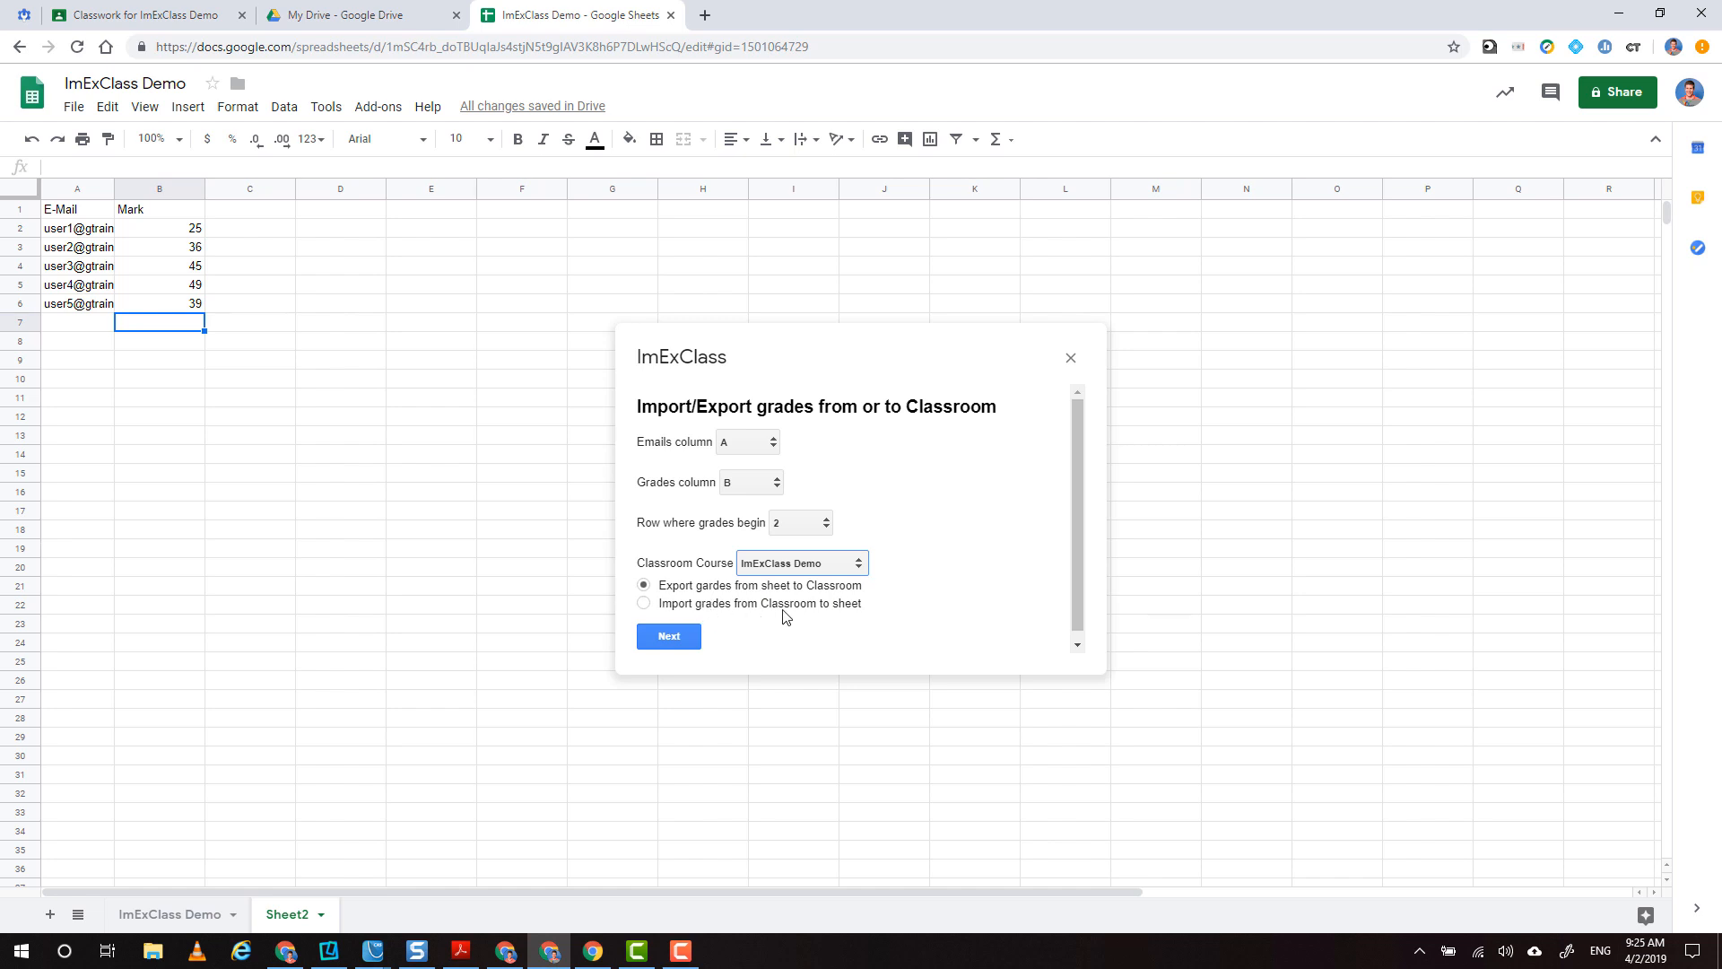
pyautogui.click(667, 636)
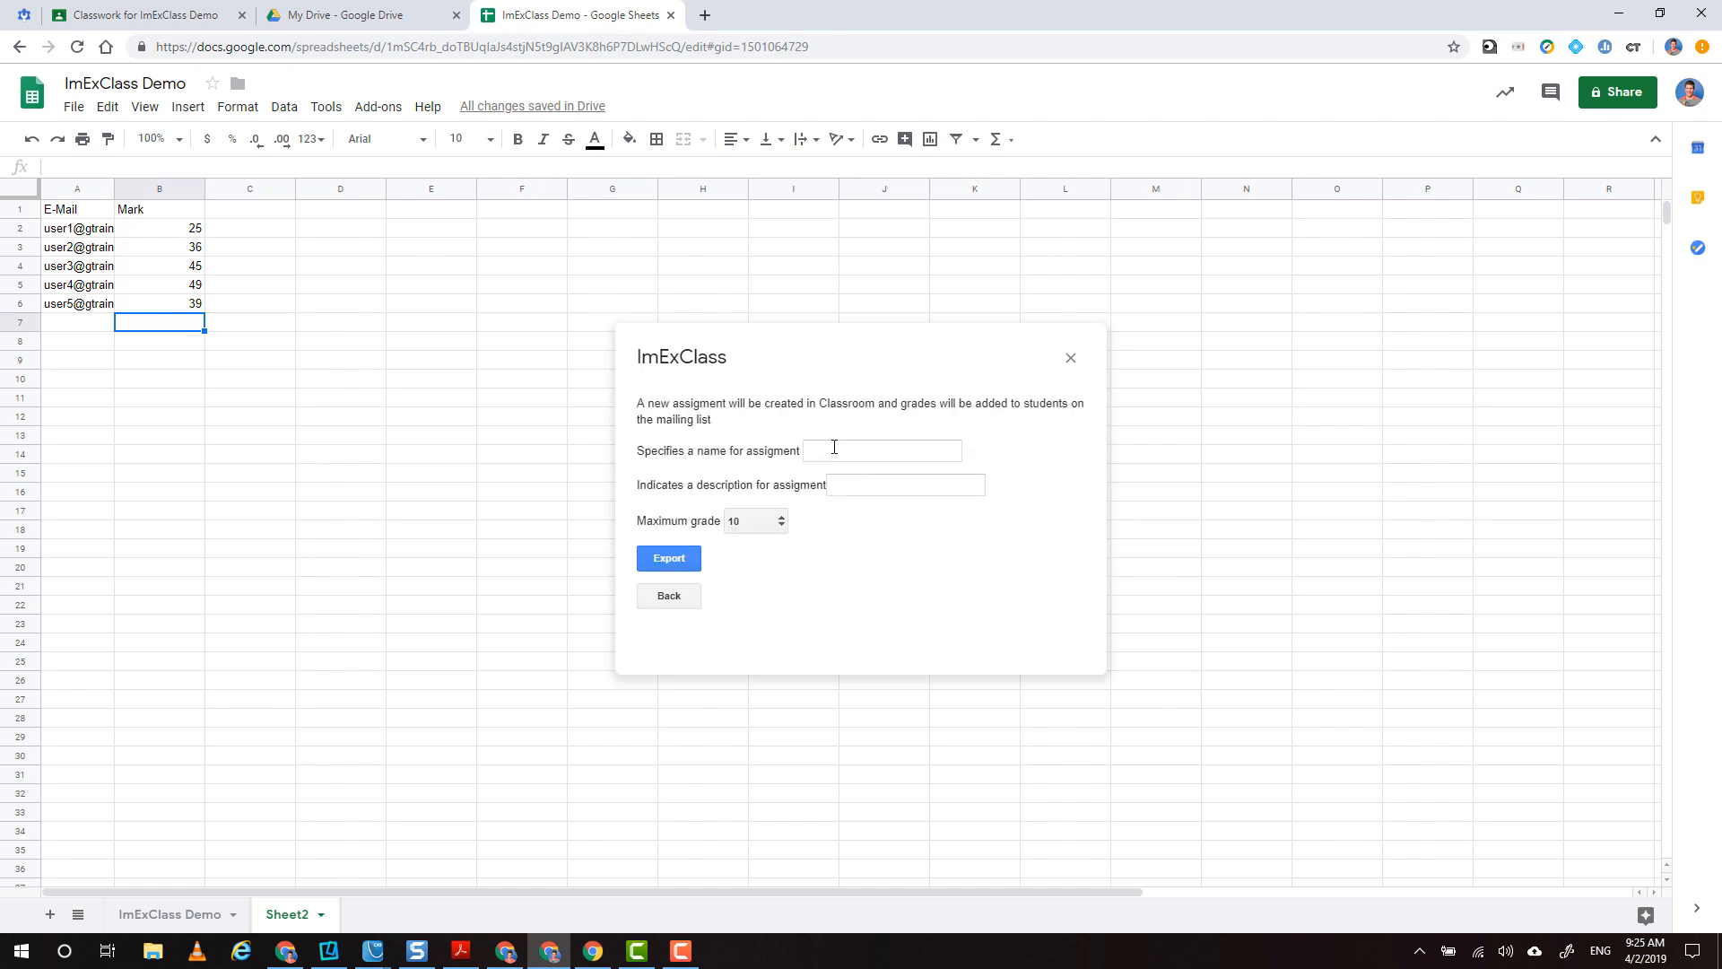
# - Export the grades as a new assignment named Literacy Assignment 1 with a maximum grade of 50, and close the add-on window
pyautogui.click(834, 449)
pyautogui.write('teracy Assignment 1')
pyautogui.click(882, 479)
pyautogui.click(769, 522)
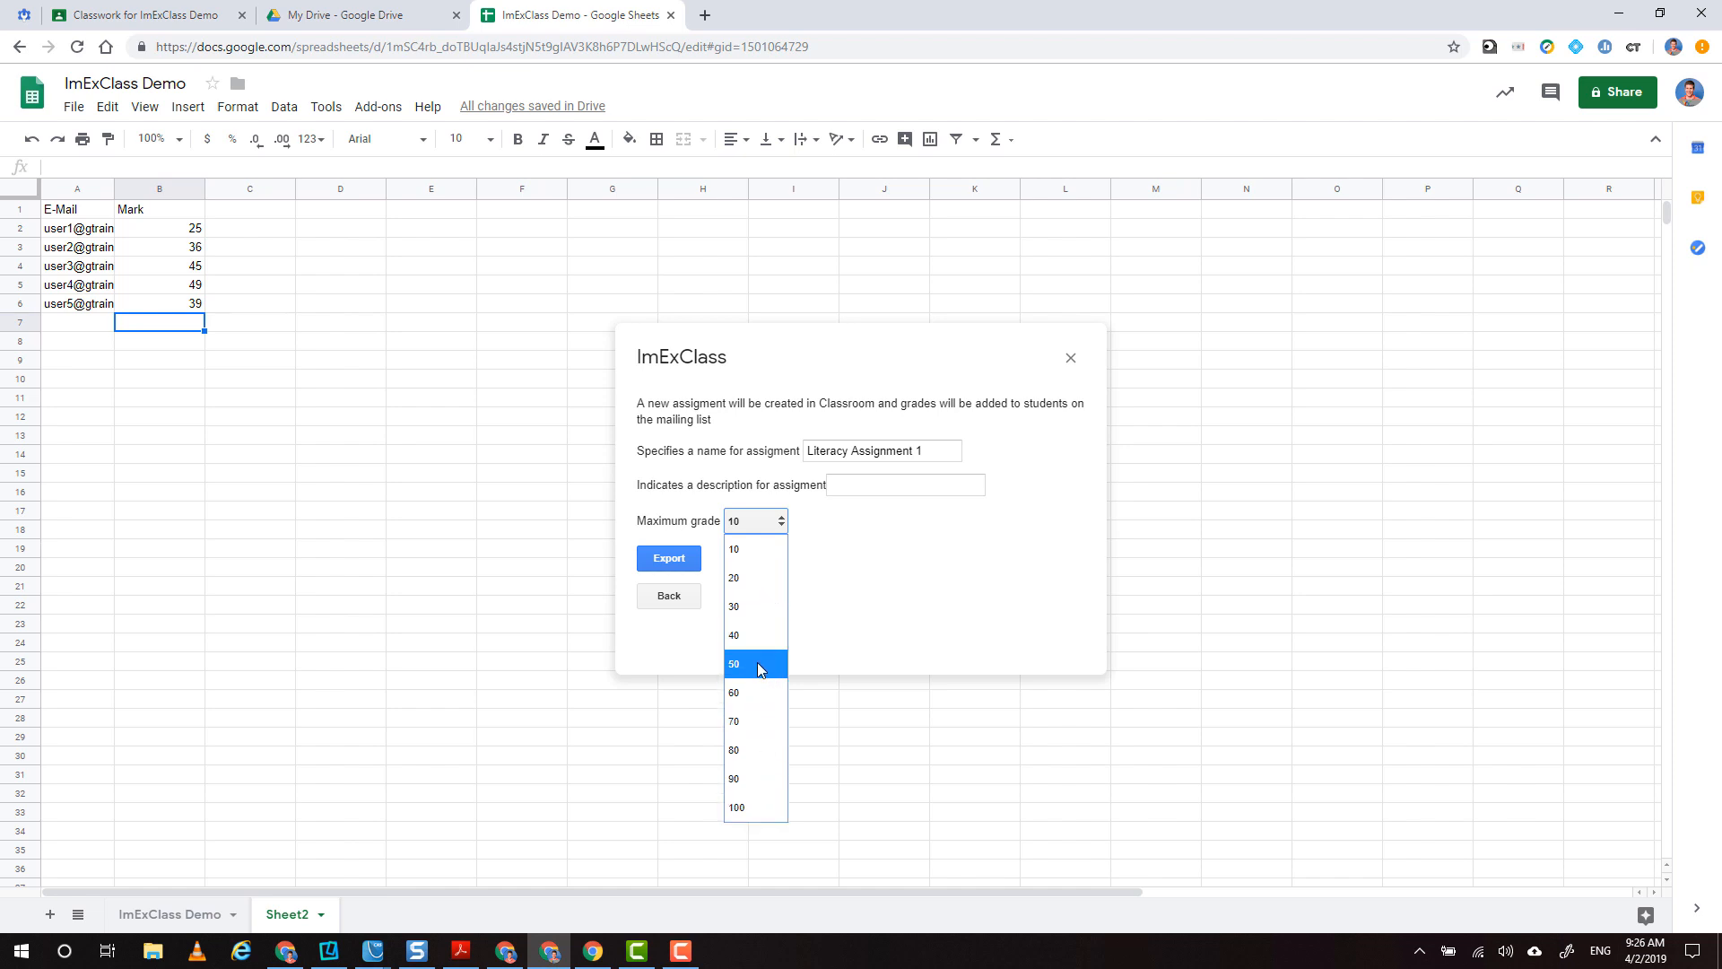
pyautogui.click(758, 665)
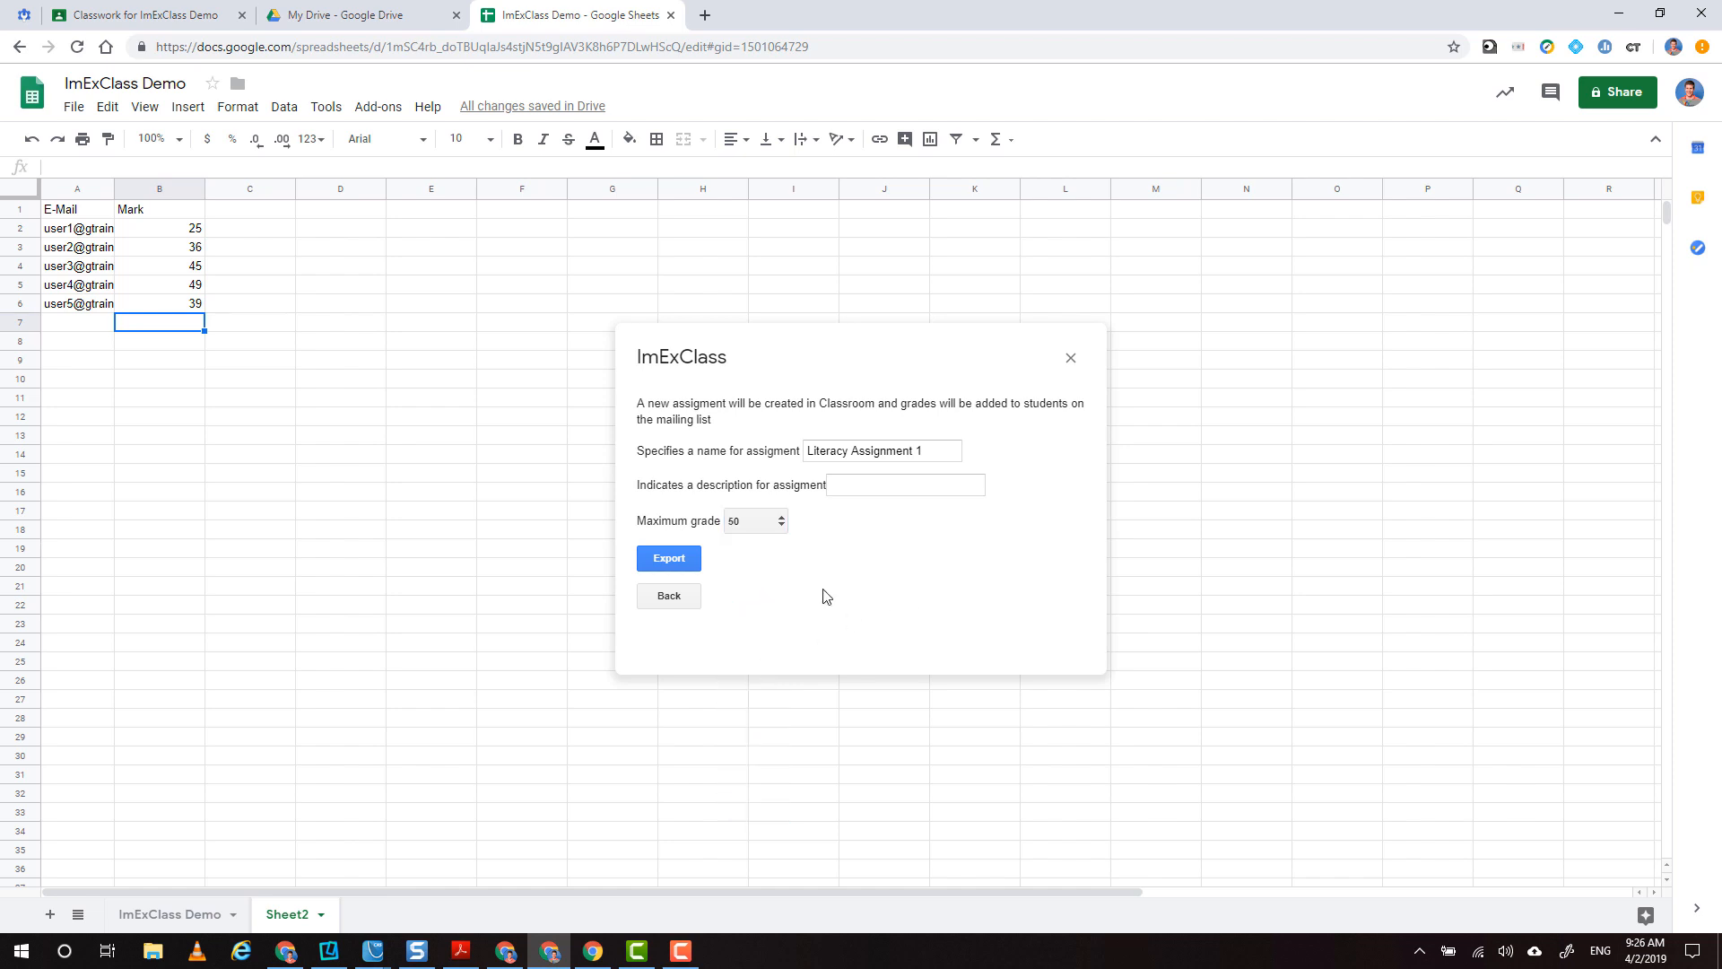
pyautogui.click(674, 560)
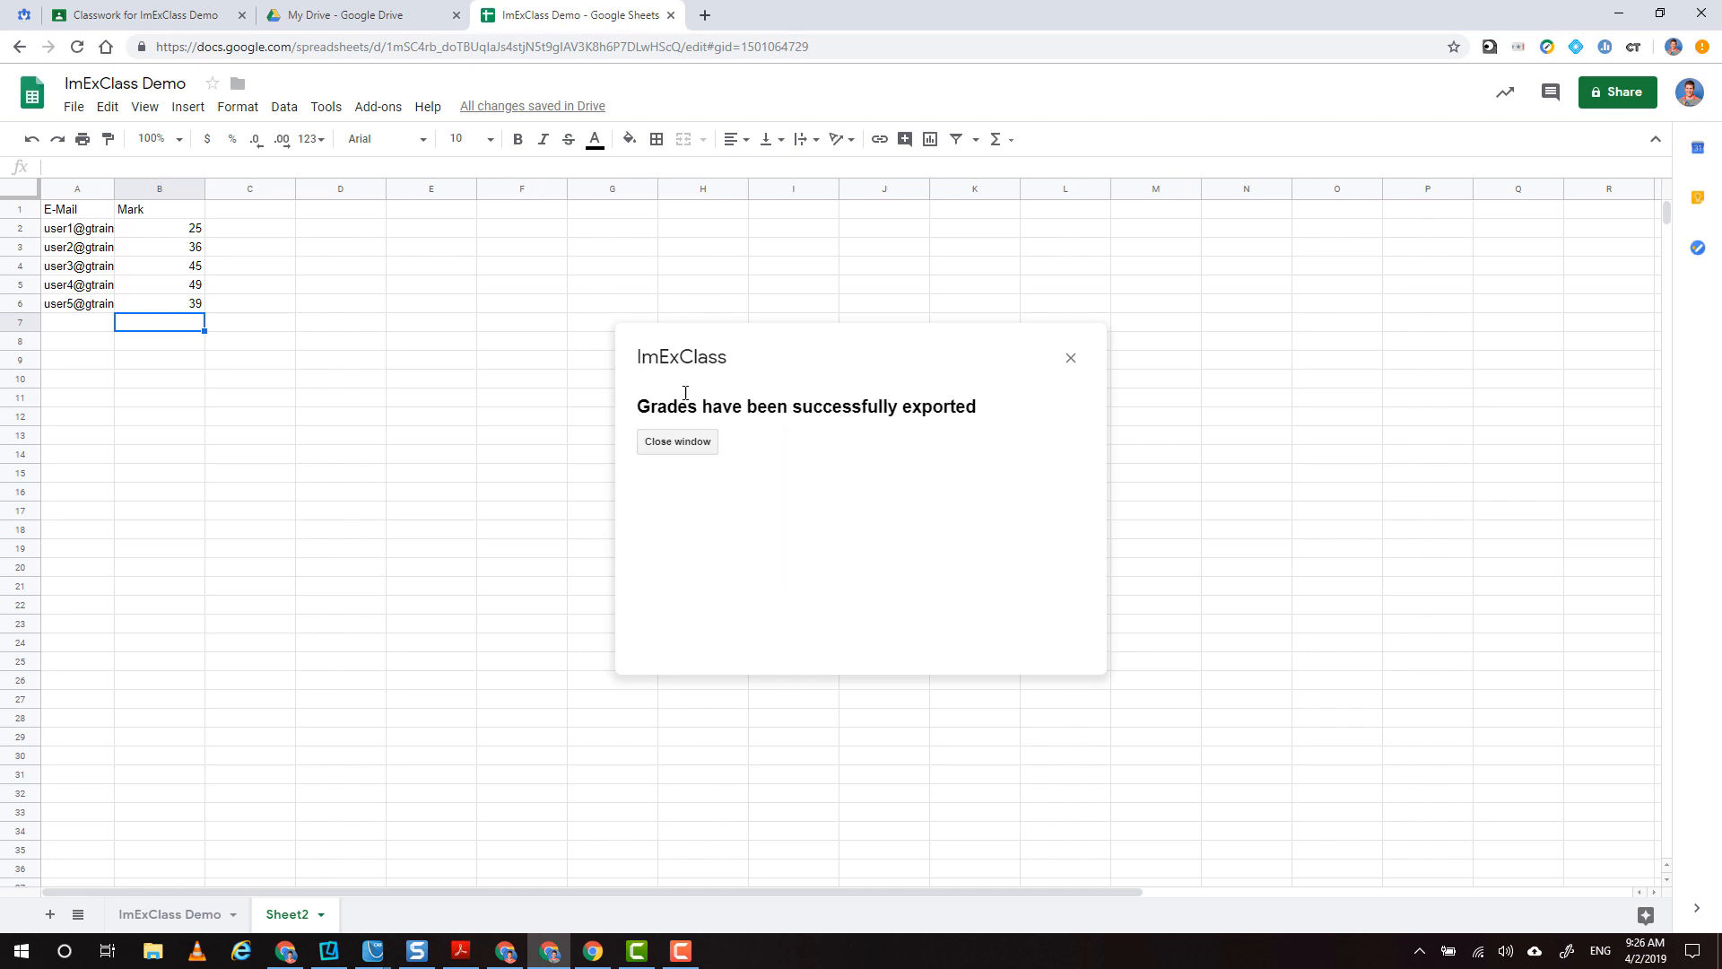
pyautogui.click(677, 441)
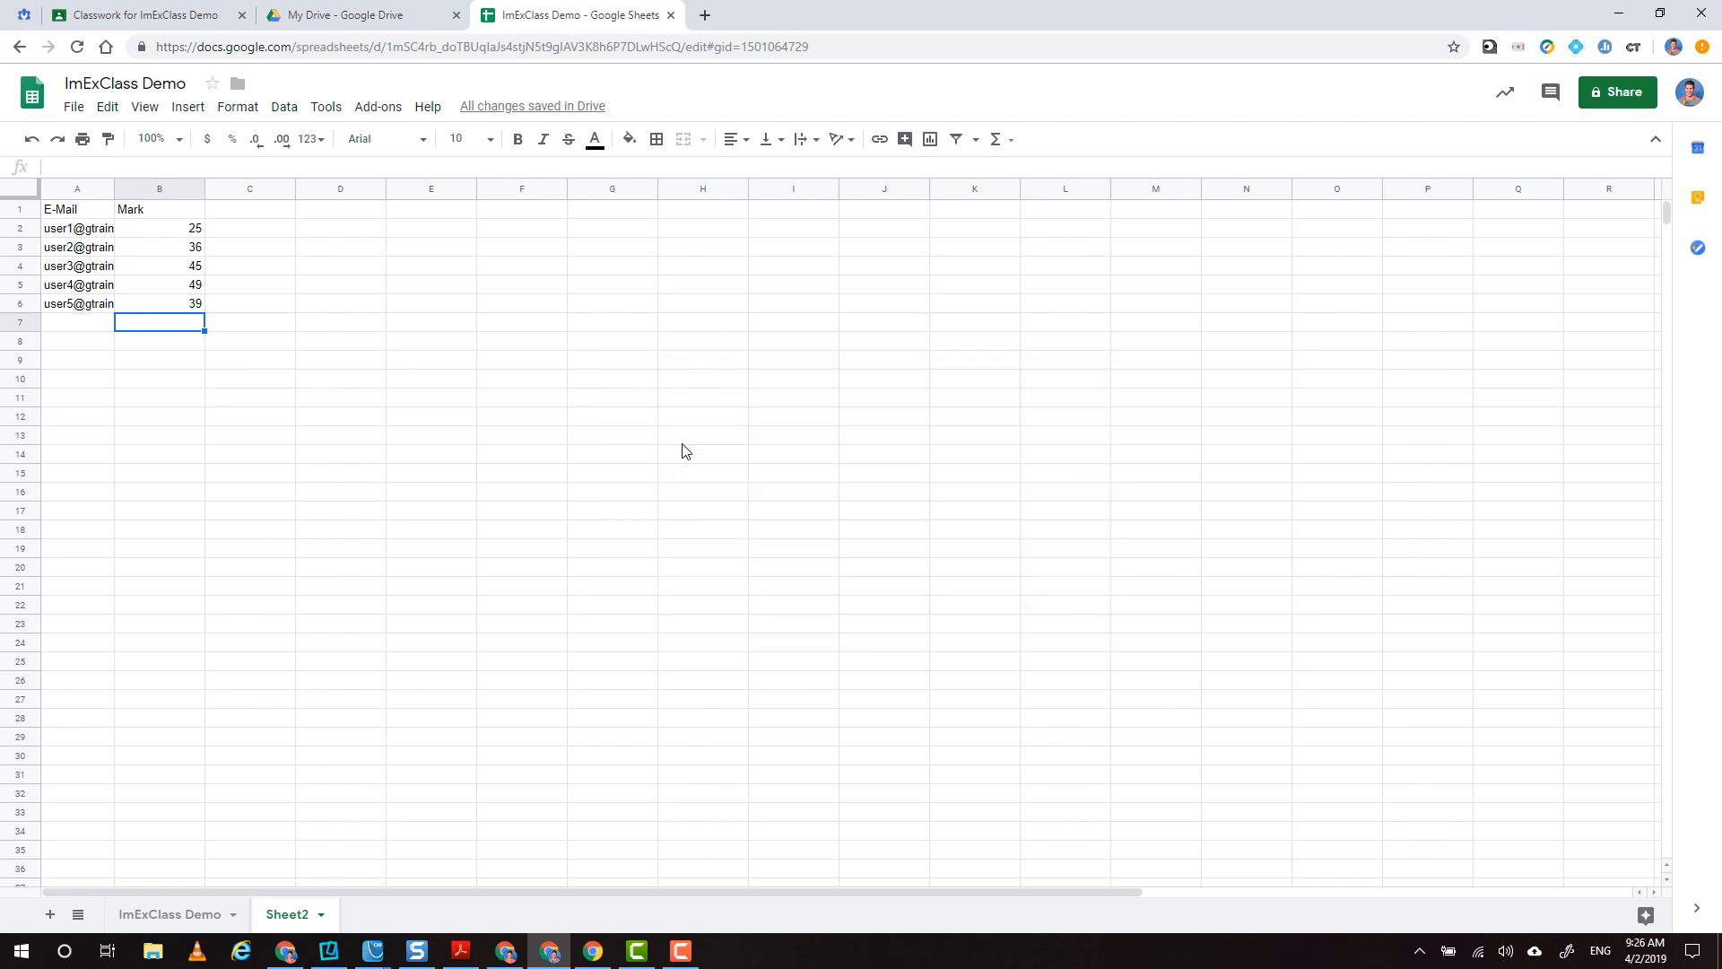
# - Switch to Google Classroom, dismiss the topic tip and view the student work of Literacy Assignment 1
pyautogui.click(170, 13)
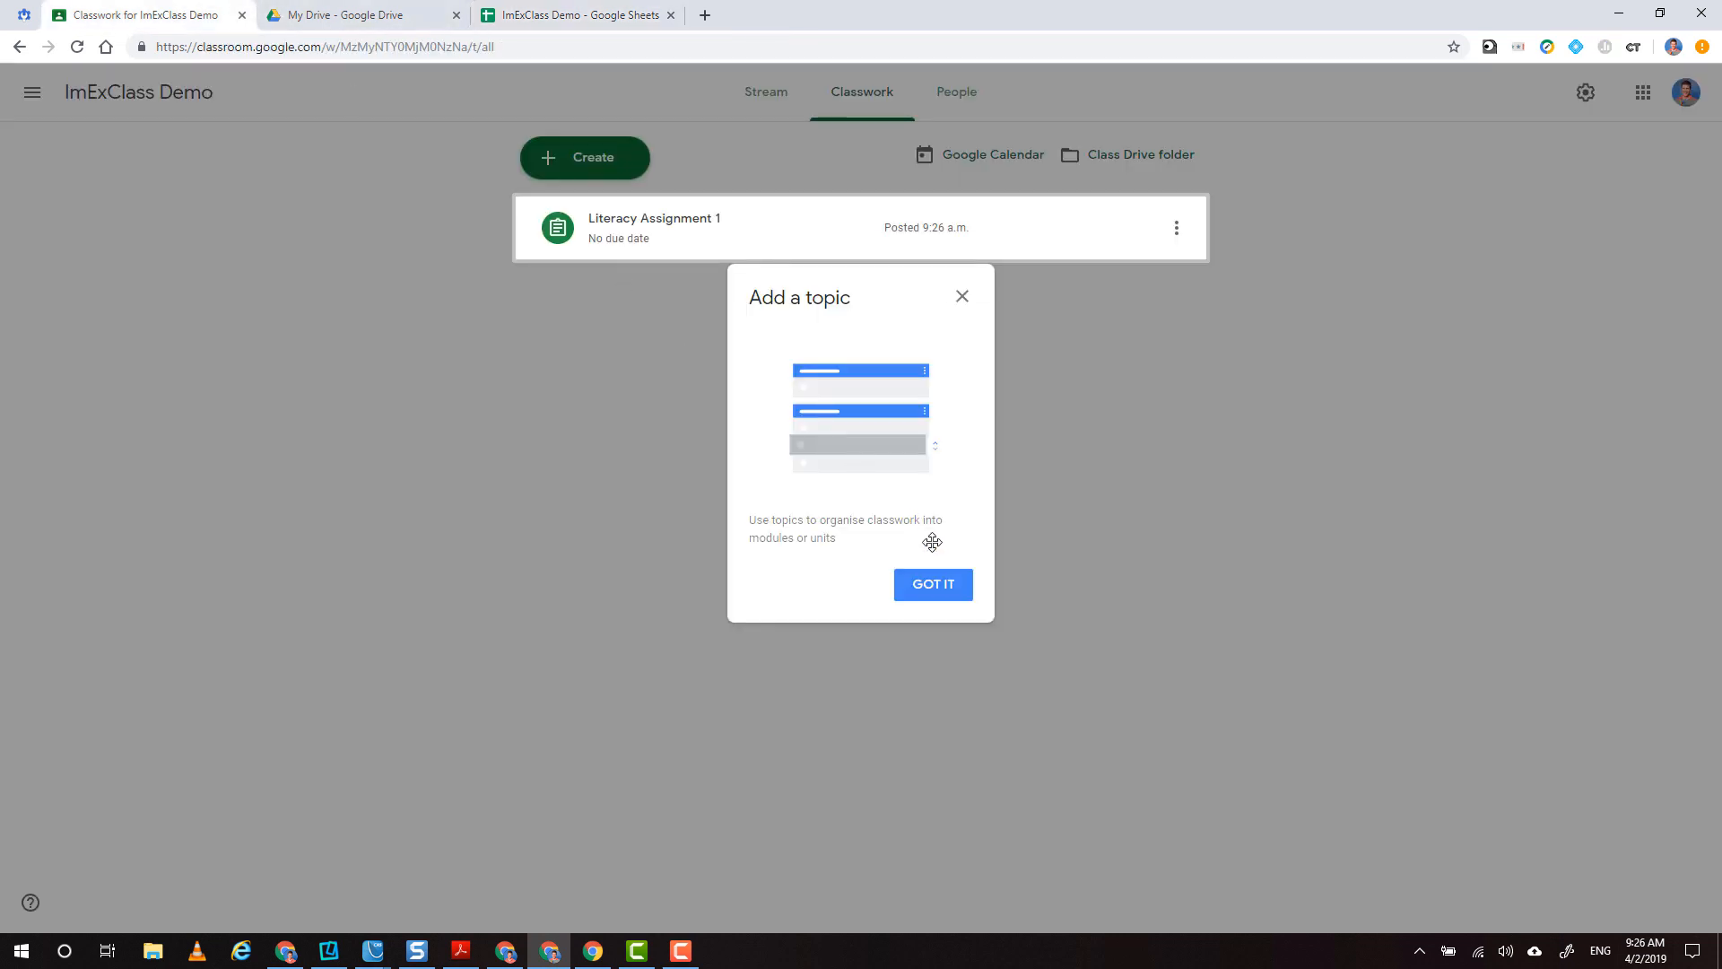
pyautogui.click(934, 585)
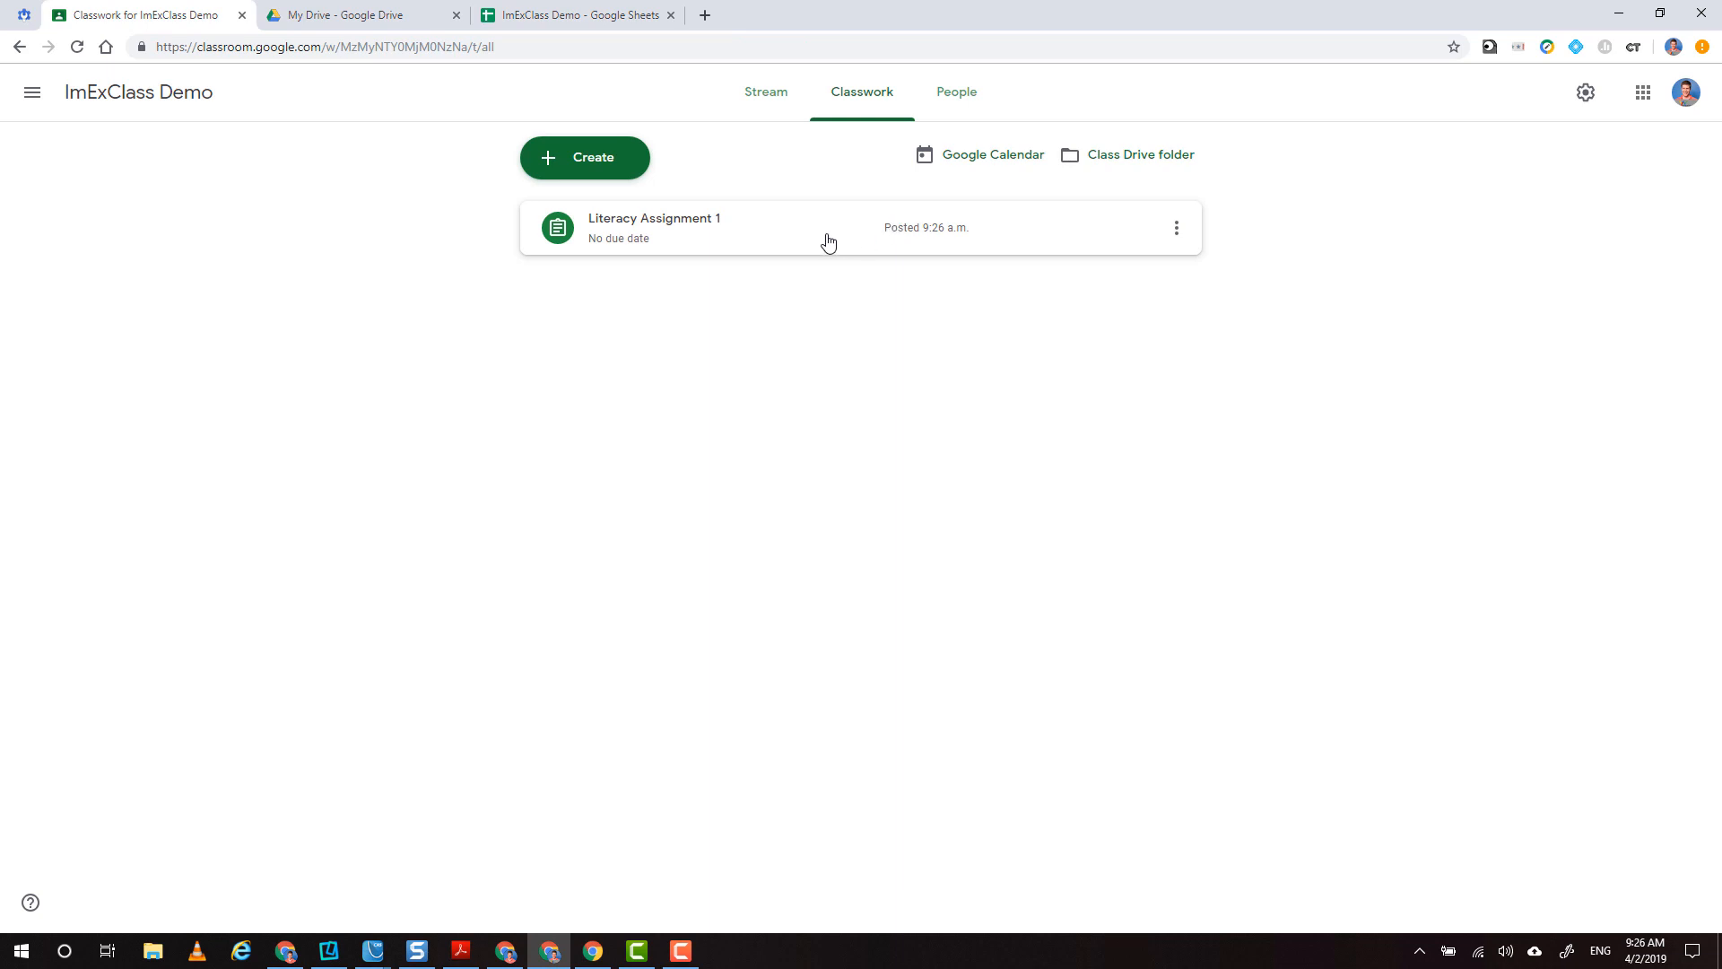
pyautogui.click(828, 241)
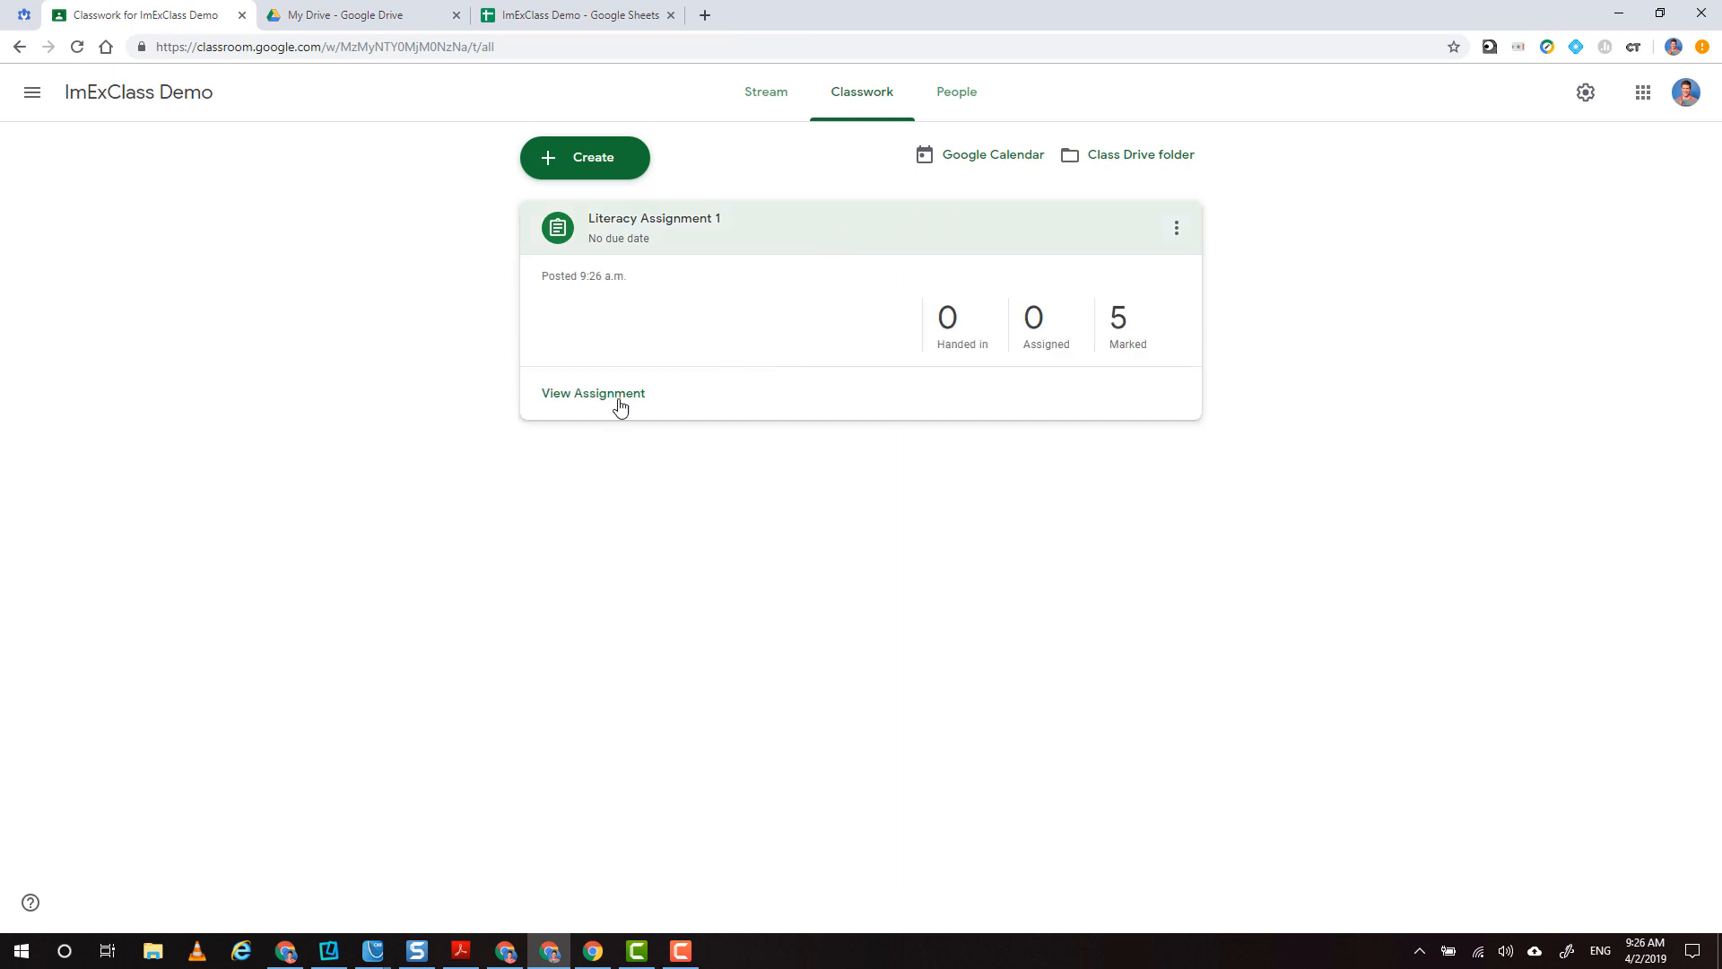
pyautogui.click(593, 394)
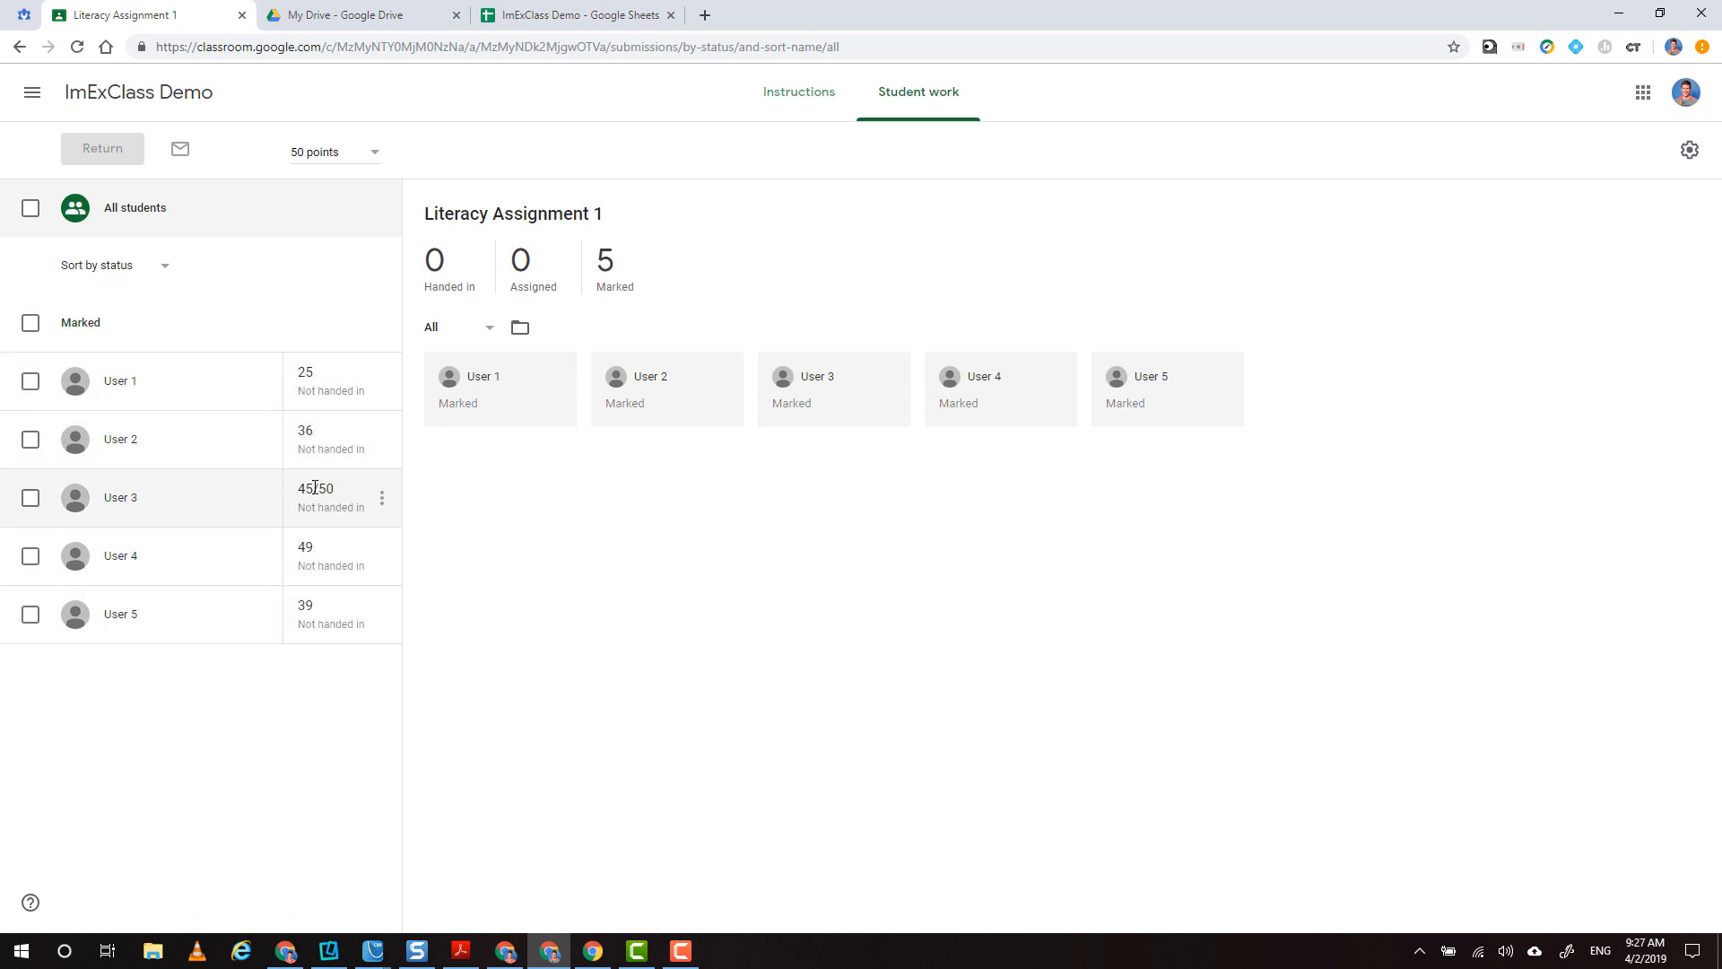
# - Select all marked students, and open Literacy Assignment 1 from the refreshed ImExClass Demo stream in the student's browser window
pyautogui.click(31, 322)
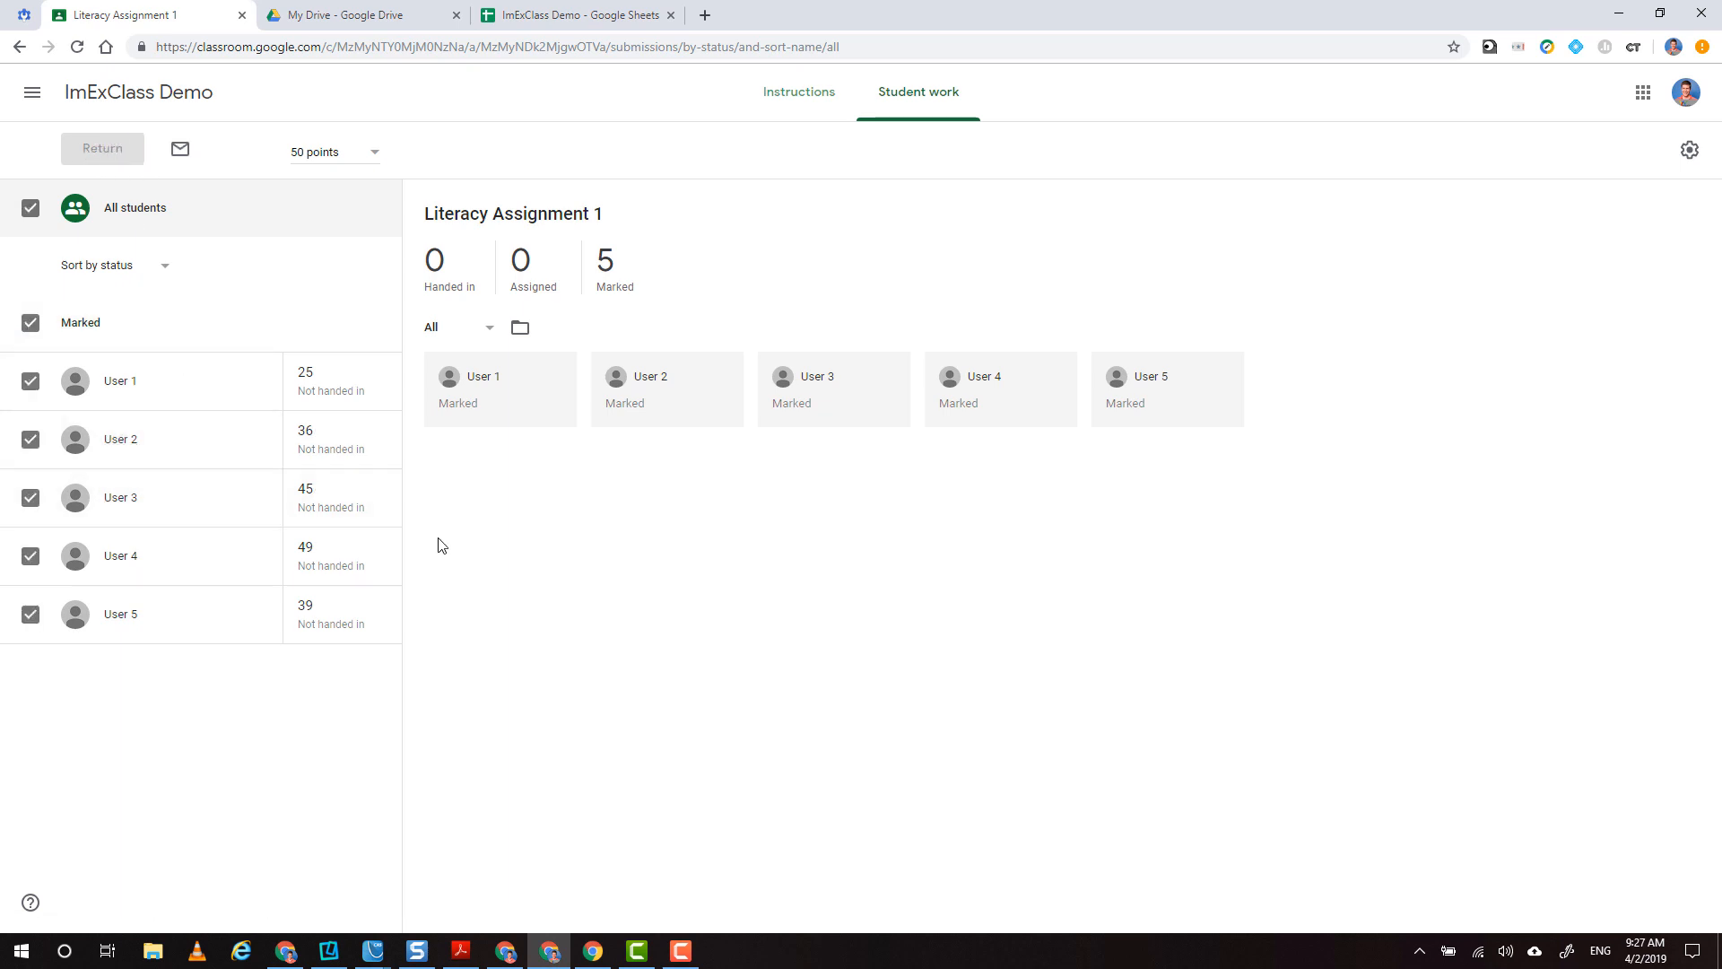
pyautogui.hotkey('alt', 'Tab')
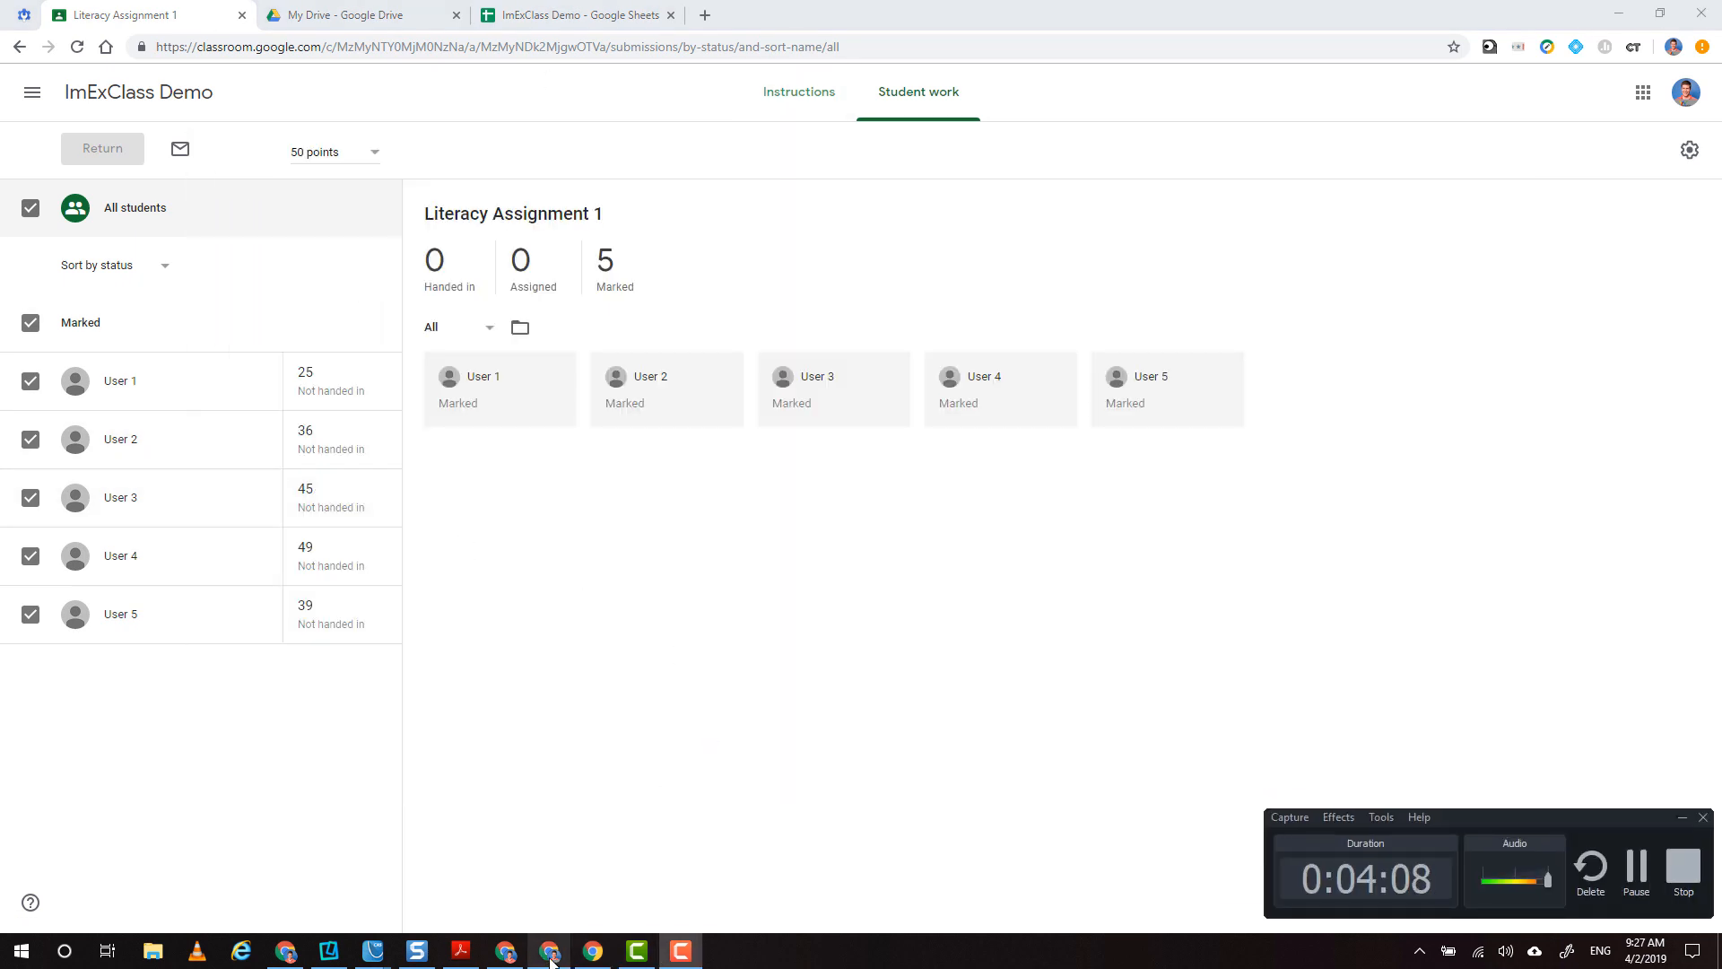
pyautogui.click(594, 956)
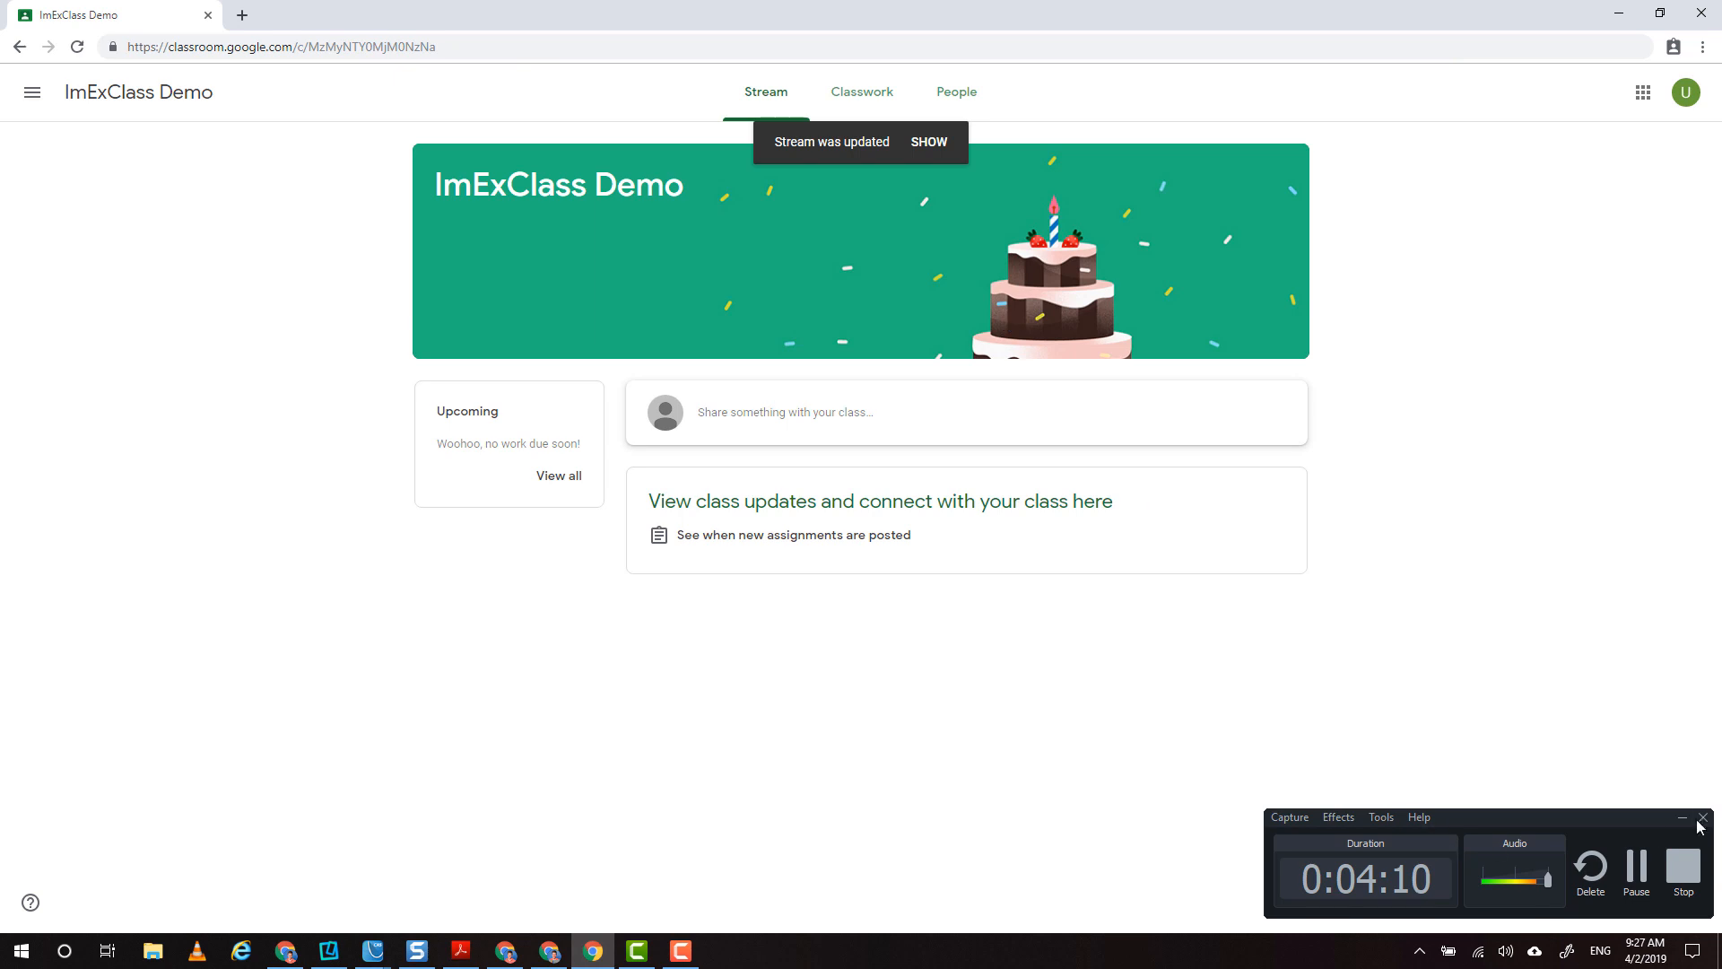
pyautogui.click(1684, 818)
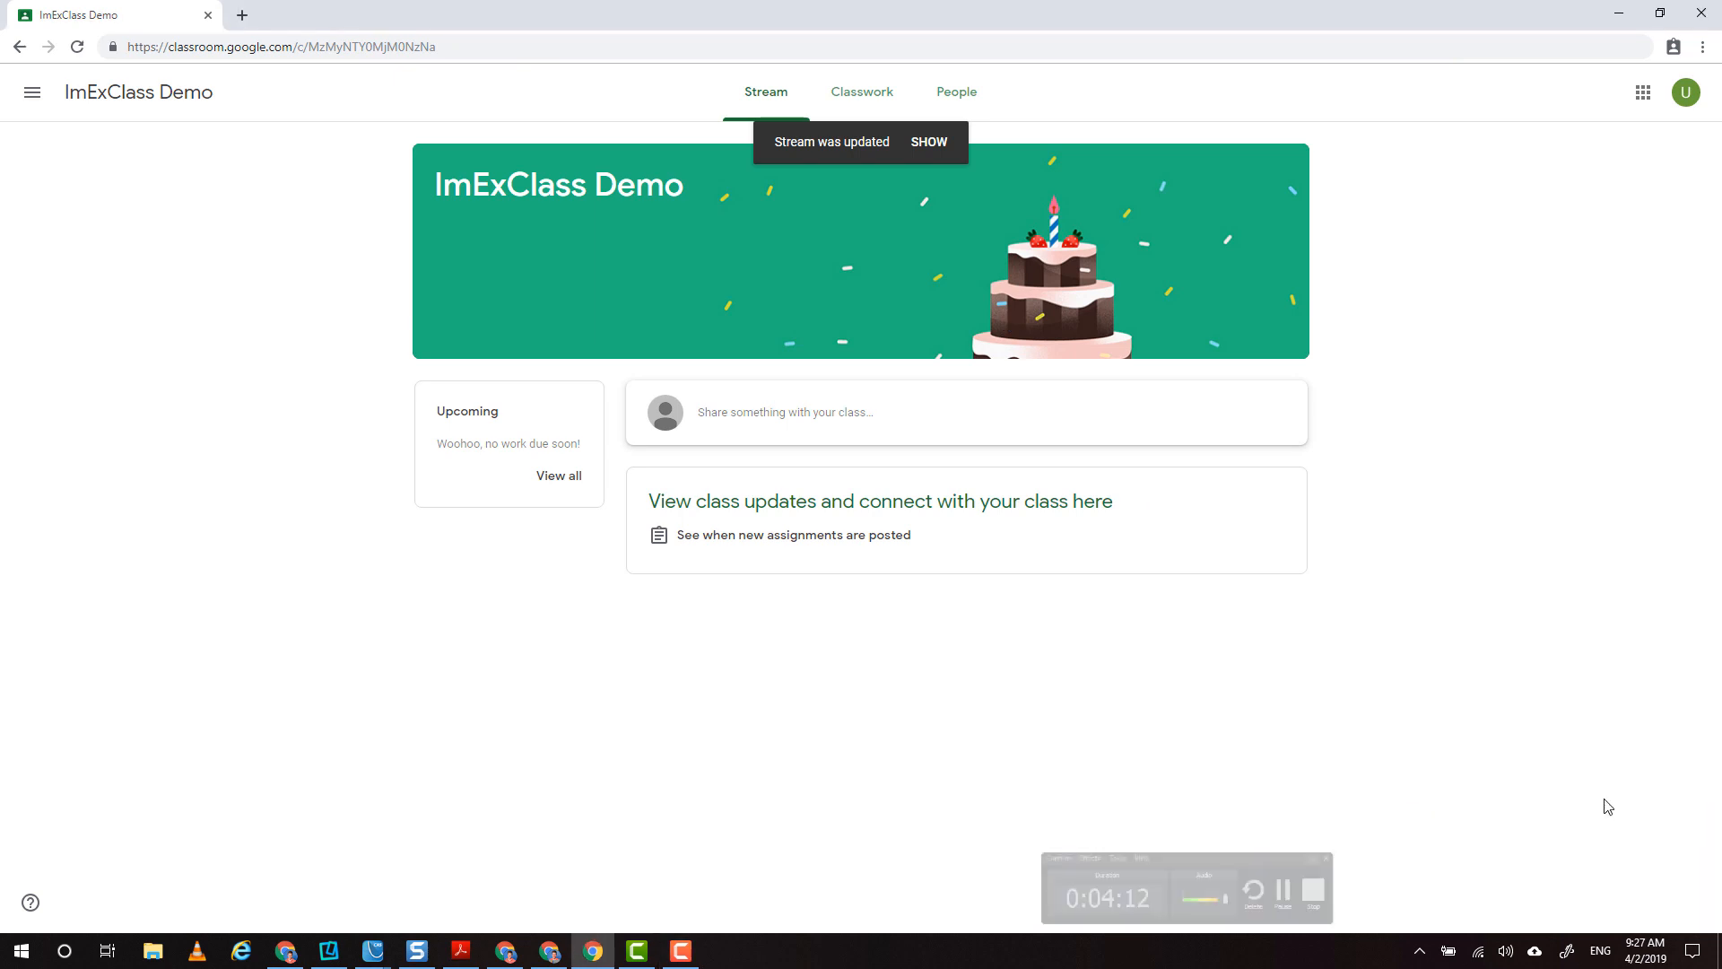
pyautogui.click(937, 143)
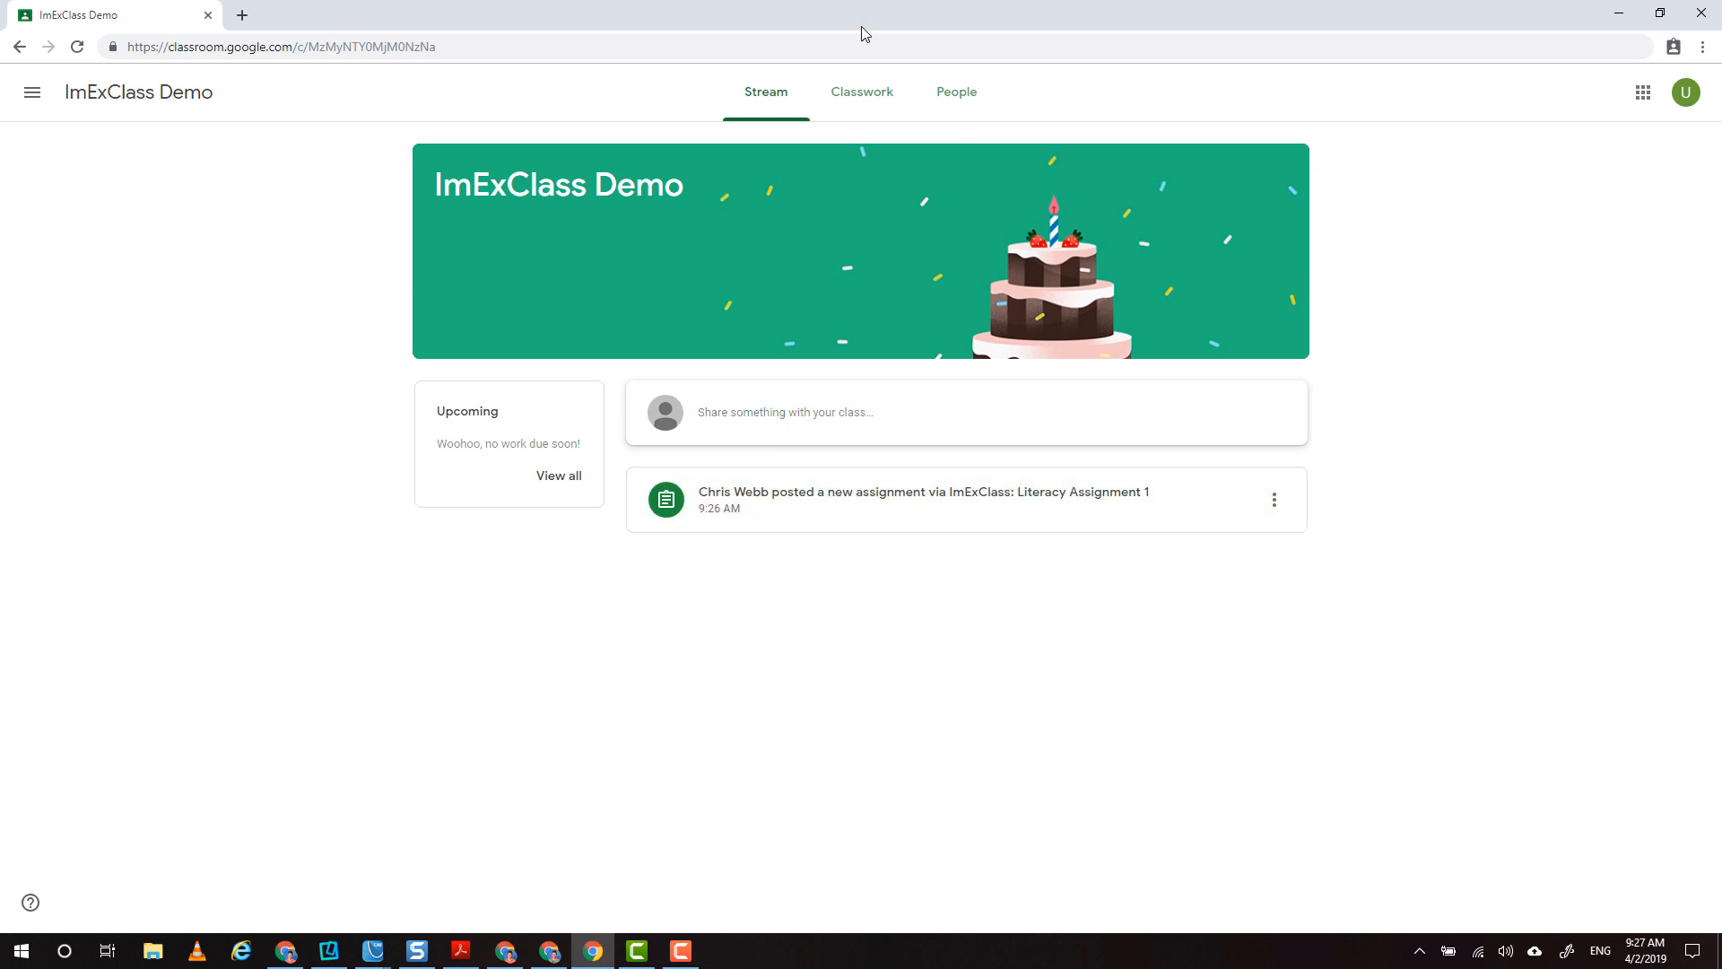
pyautogui.click(897, 501)
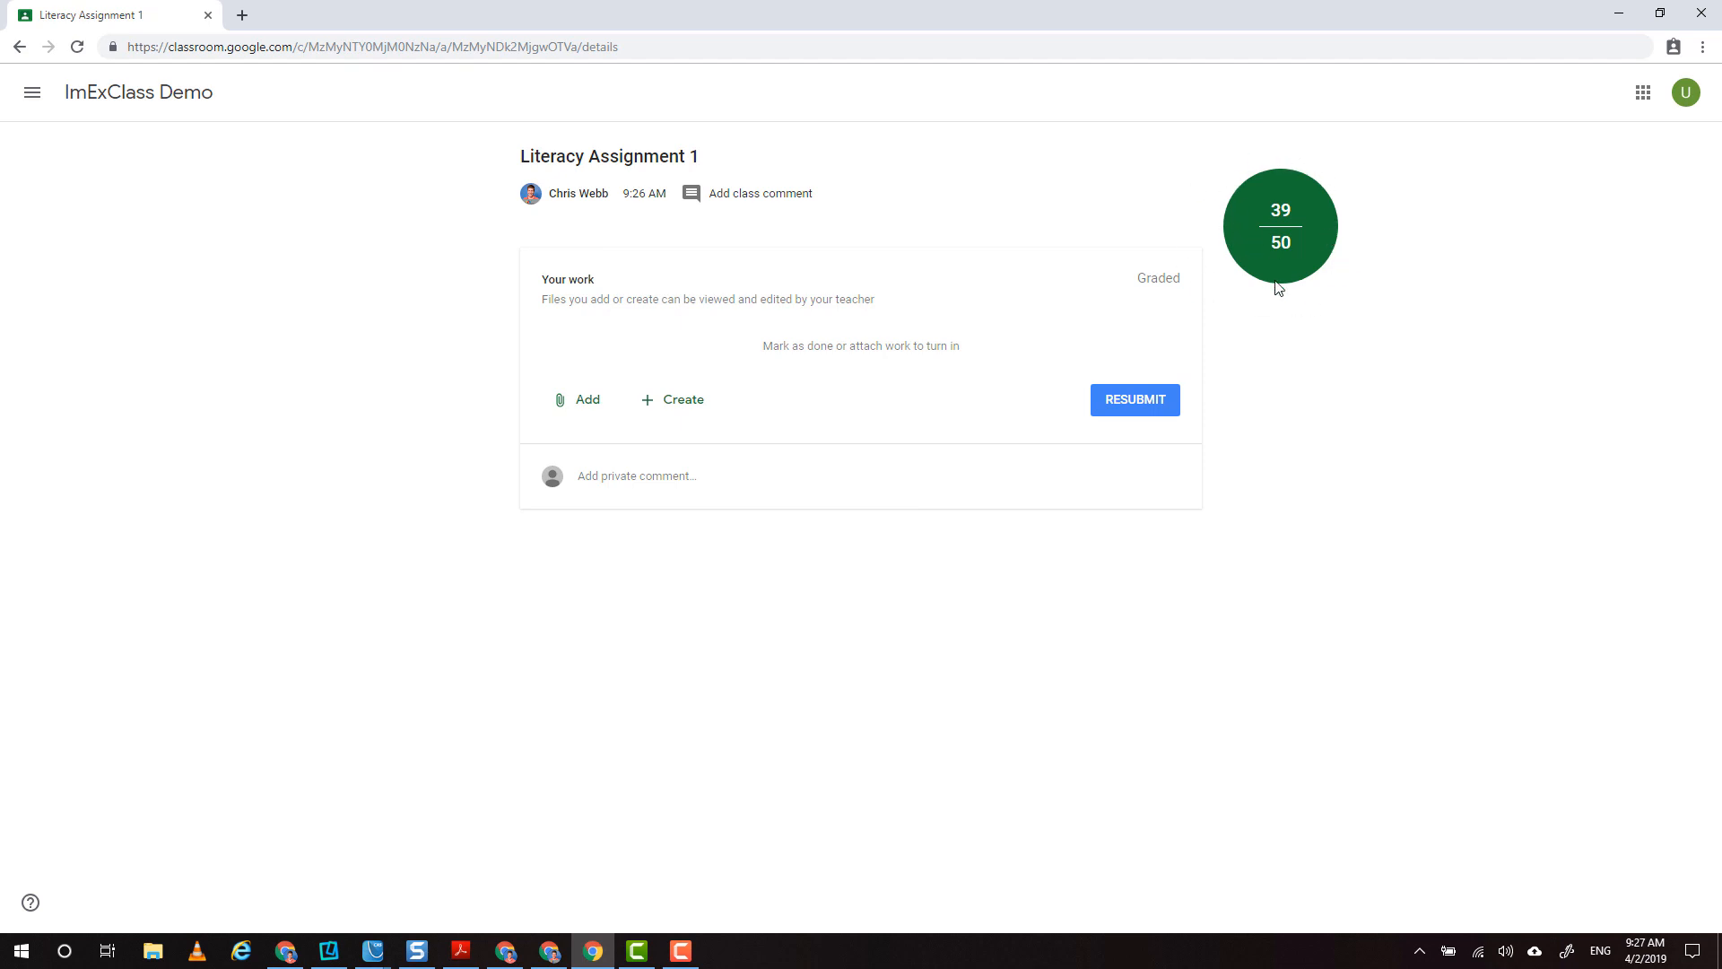
# - Open the student's Gmail at mail.google.com in a new browser tab and complete the welcome dialog with the Default view
pyautogui.click(243, 16)
pyautogui.write('mail')
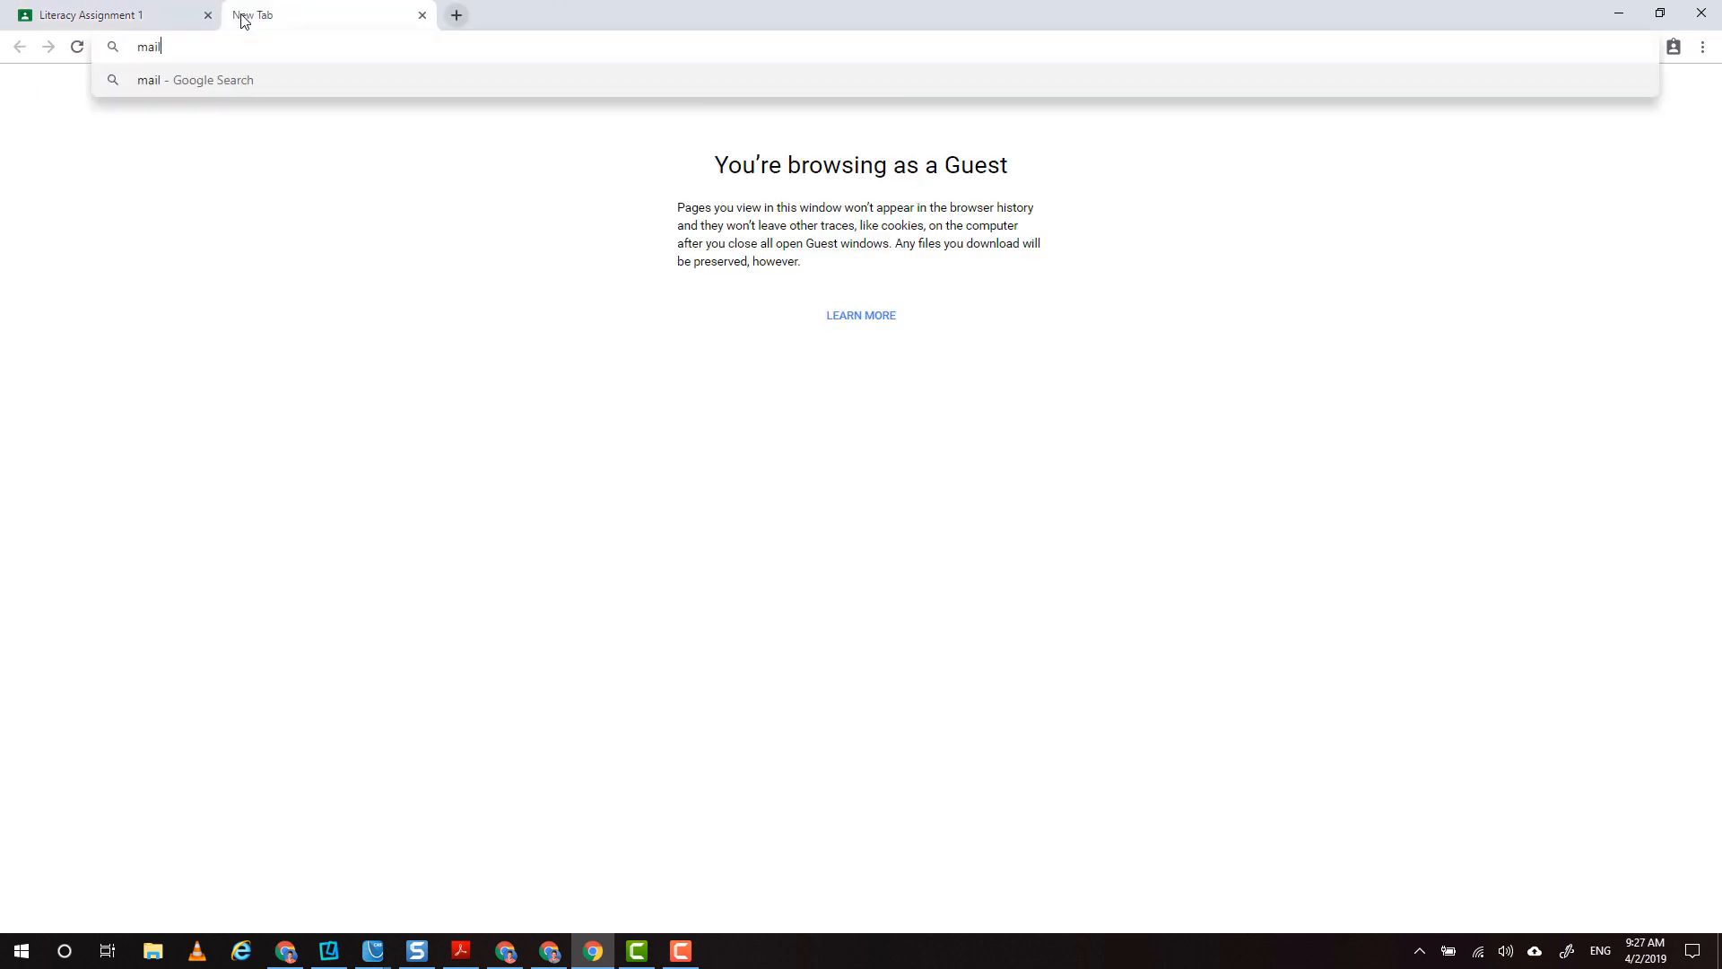
pyautogui.write('.google.com')
pyautogui.press('Return')
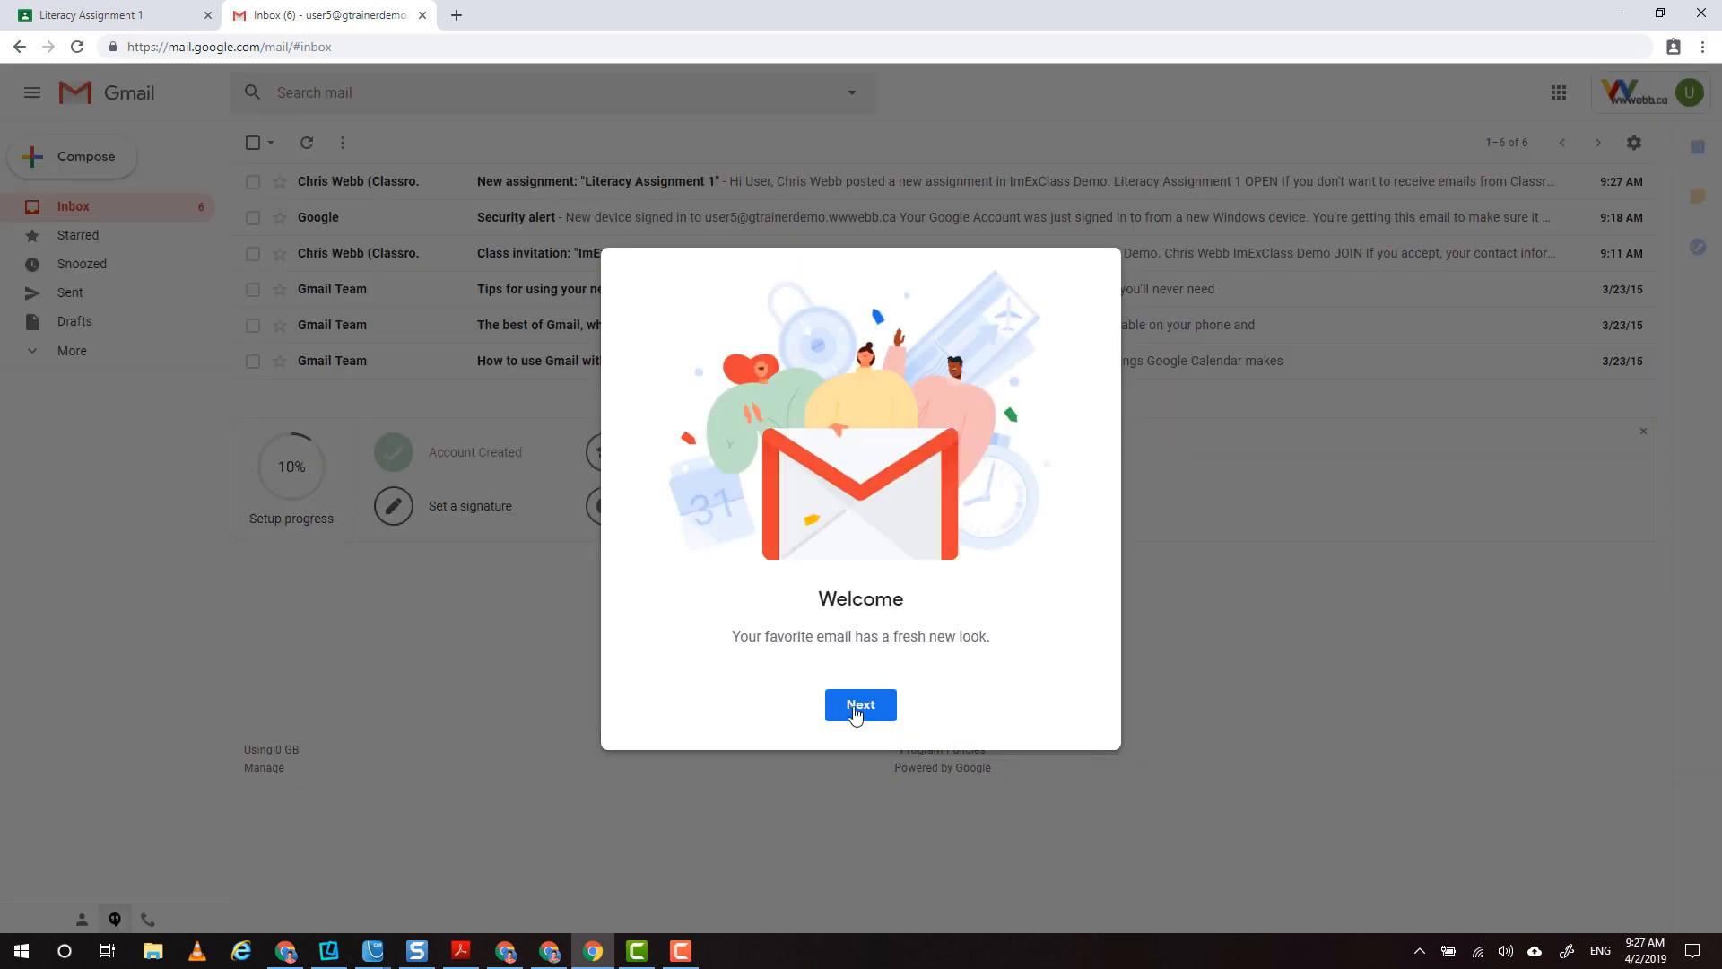
pyautogui.click(857, 706)
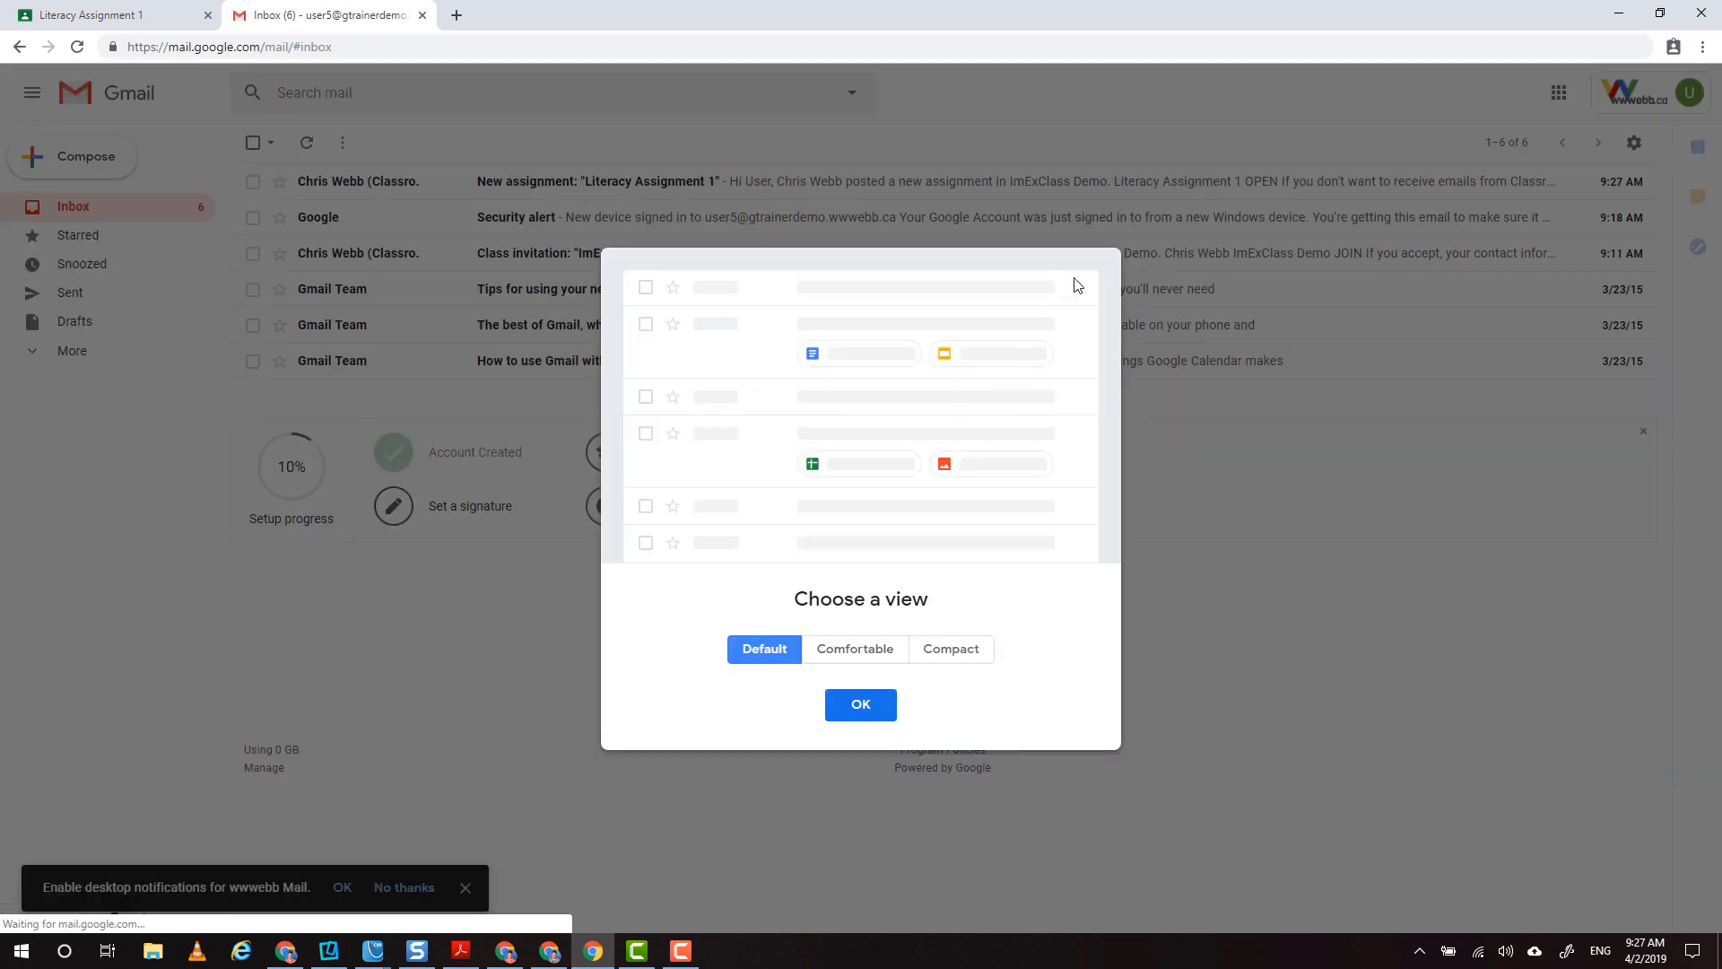
pyautogui.click(854, 704)
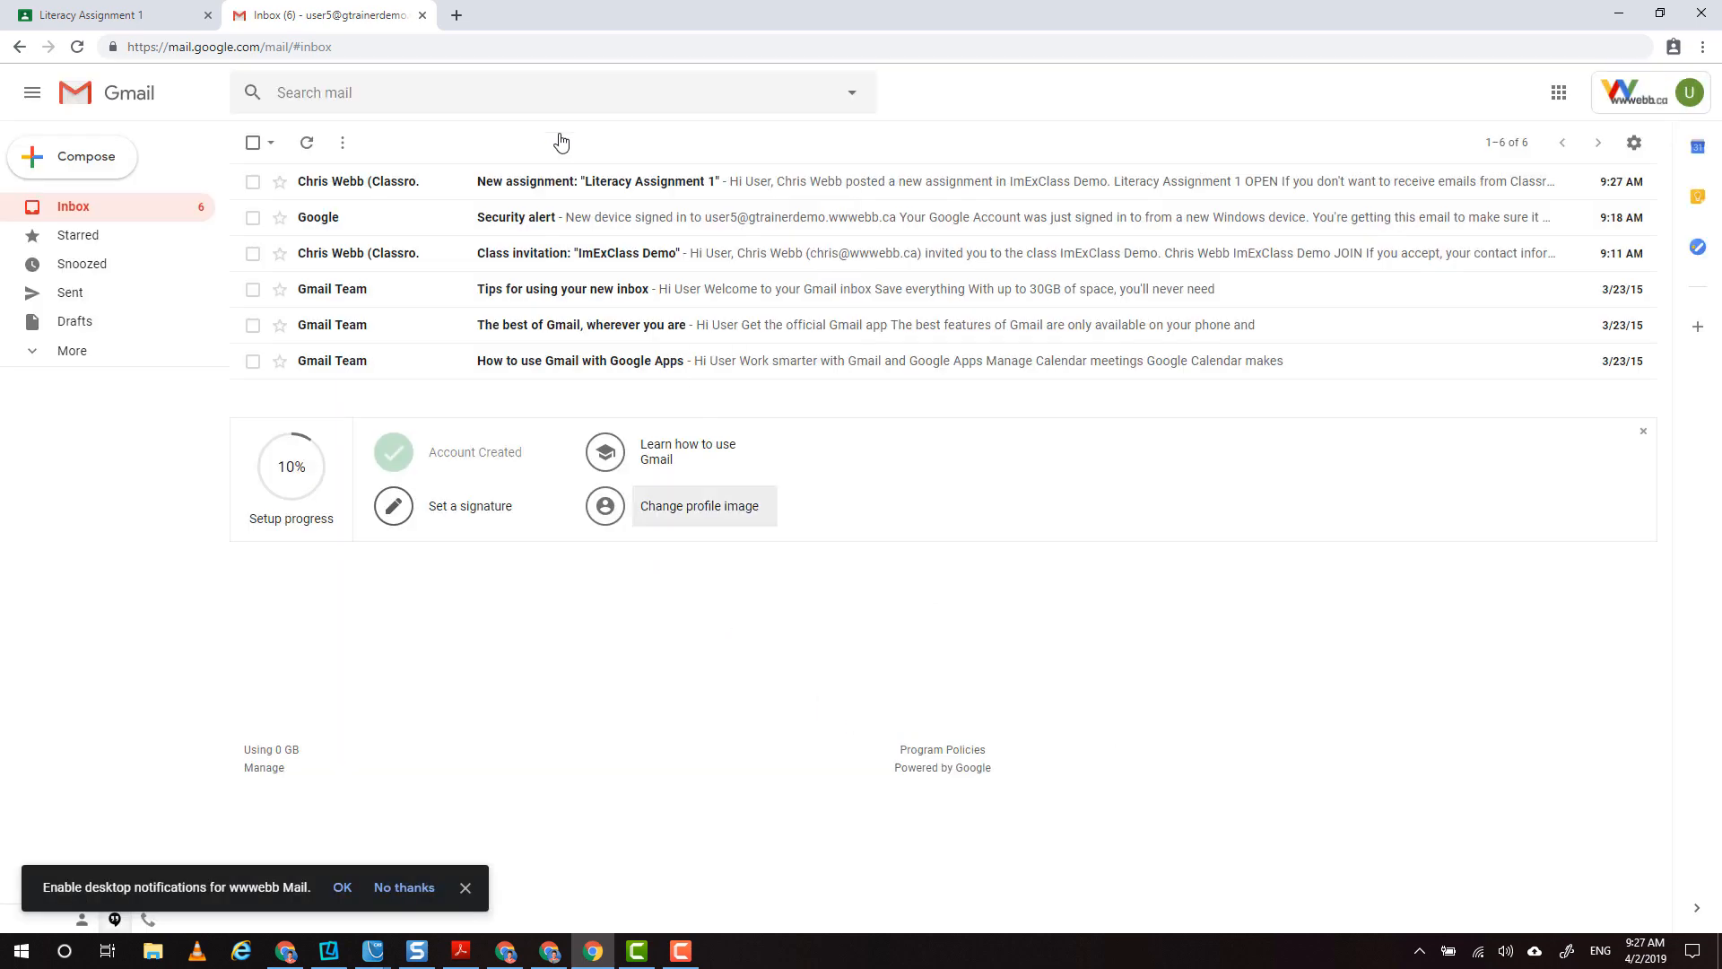
# - Read the new assignment notification e-mail for Literacy Assignment 1 and open the assignment from it
pyautogui.click(738, 192)
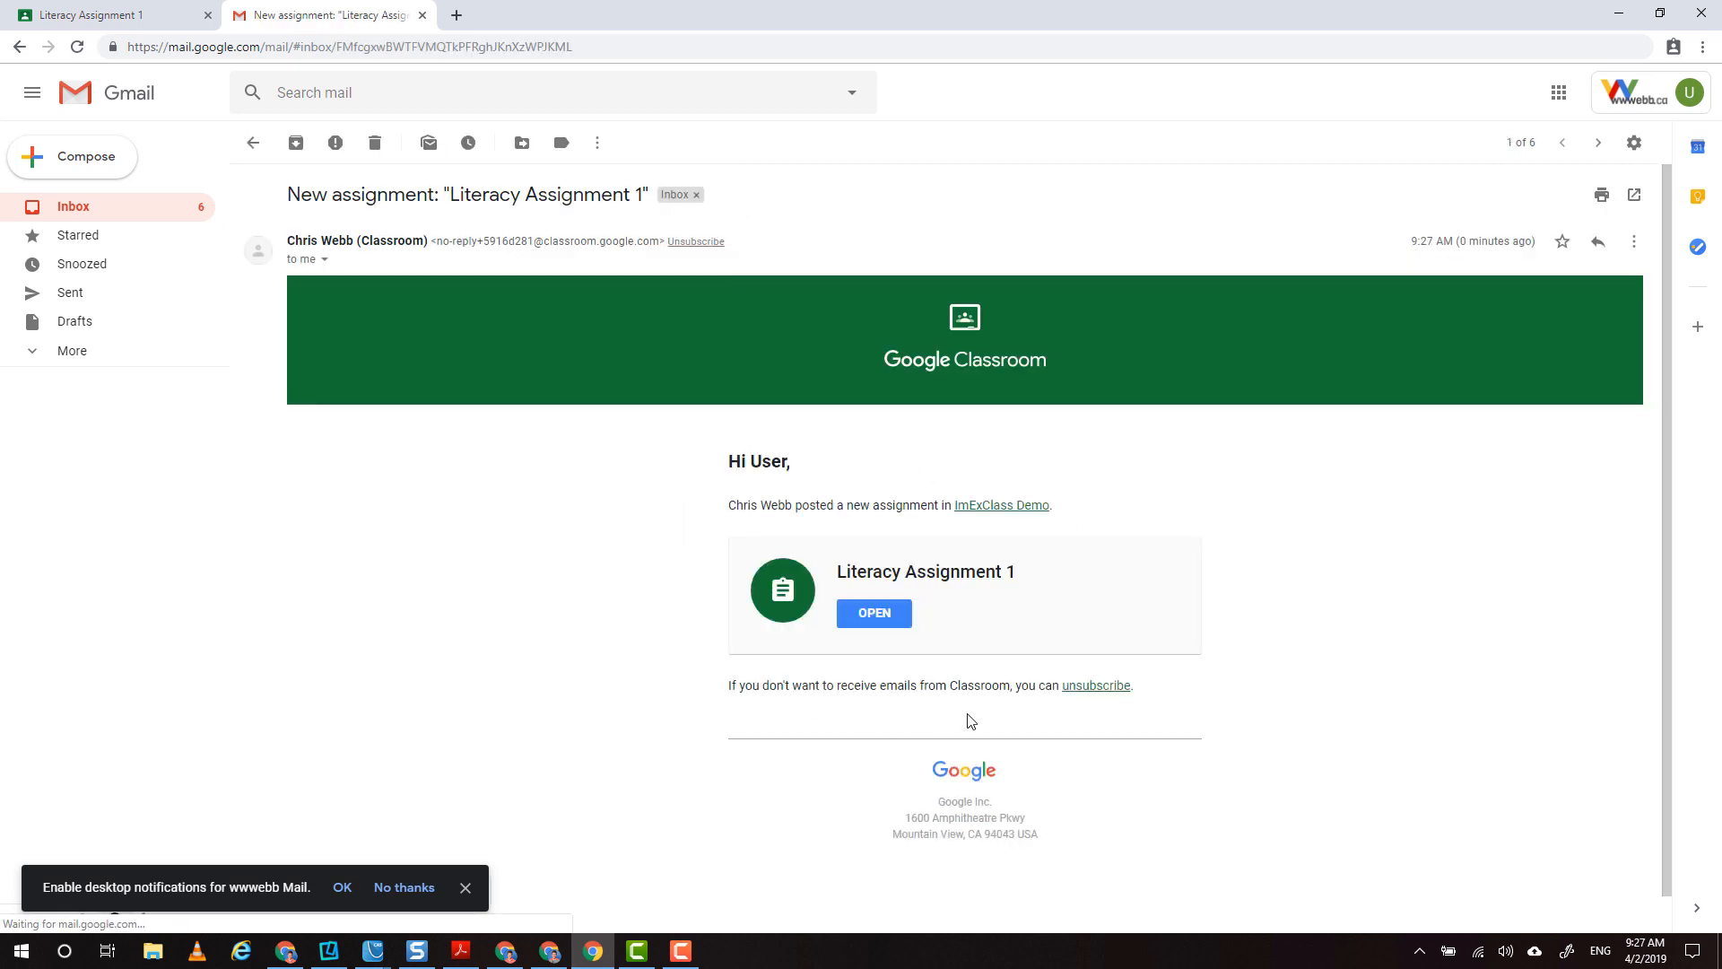
pyautogui.scroll(-1, 972, 626)
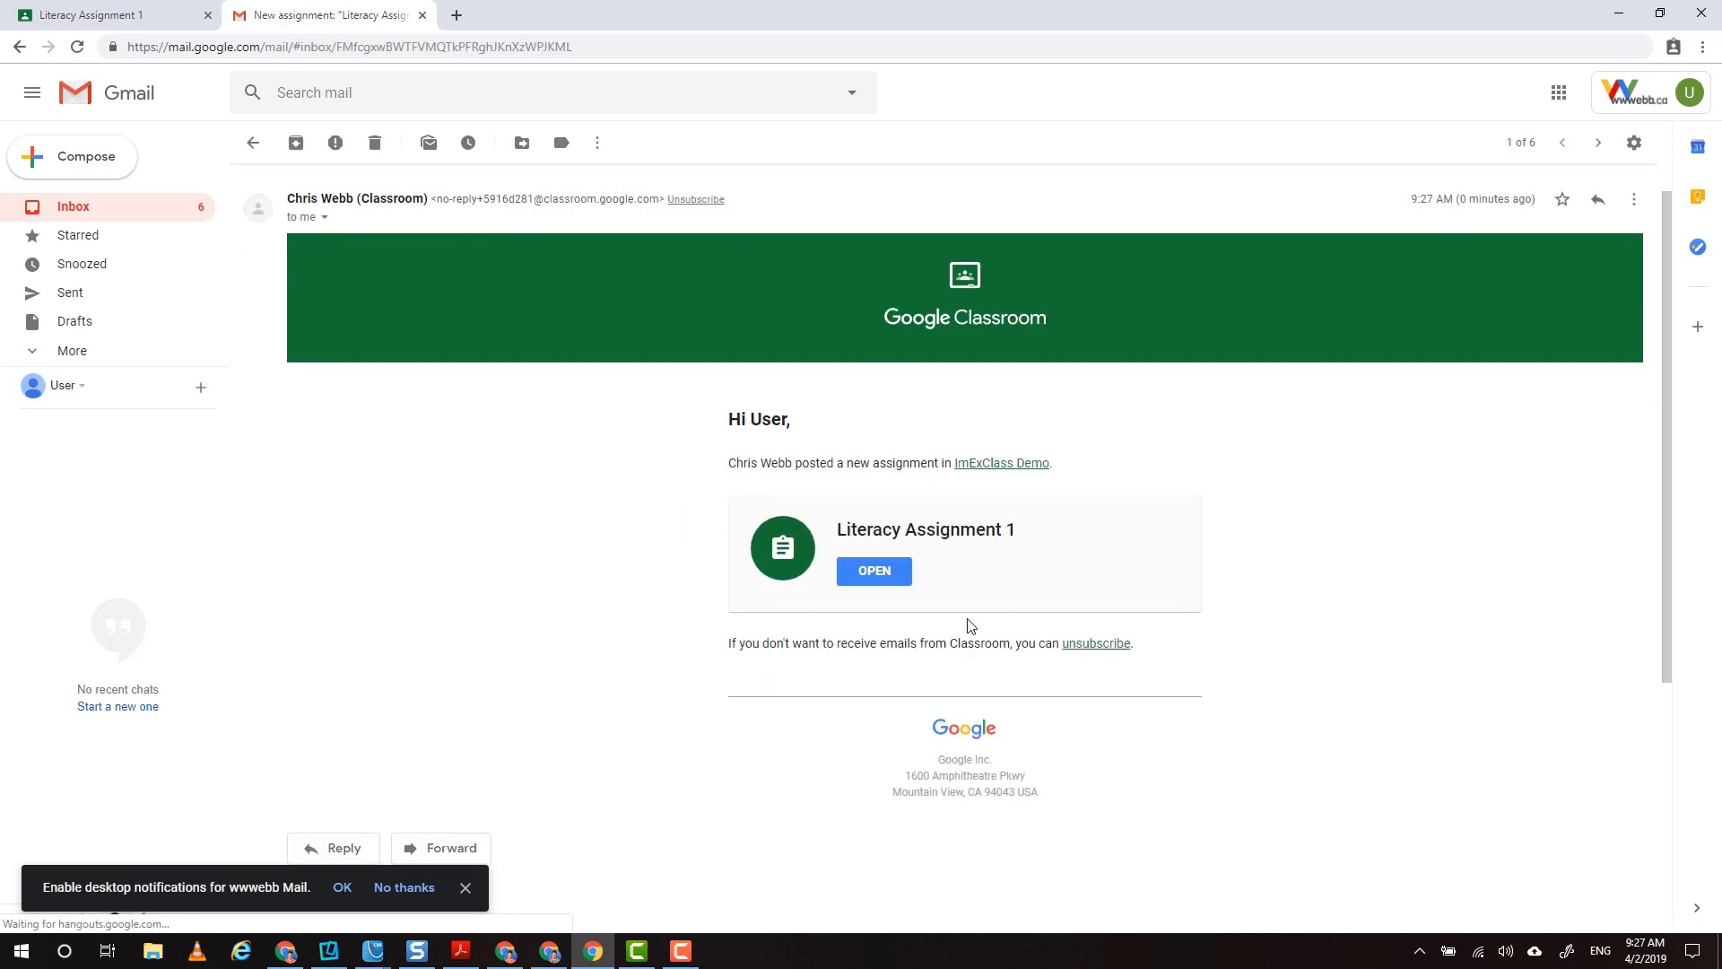
pyautogui.scroll(-2, 971, 627)
pyautogui.scroll(2, 971, 626)
pyautogui.click(883, 580)
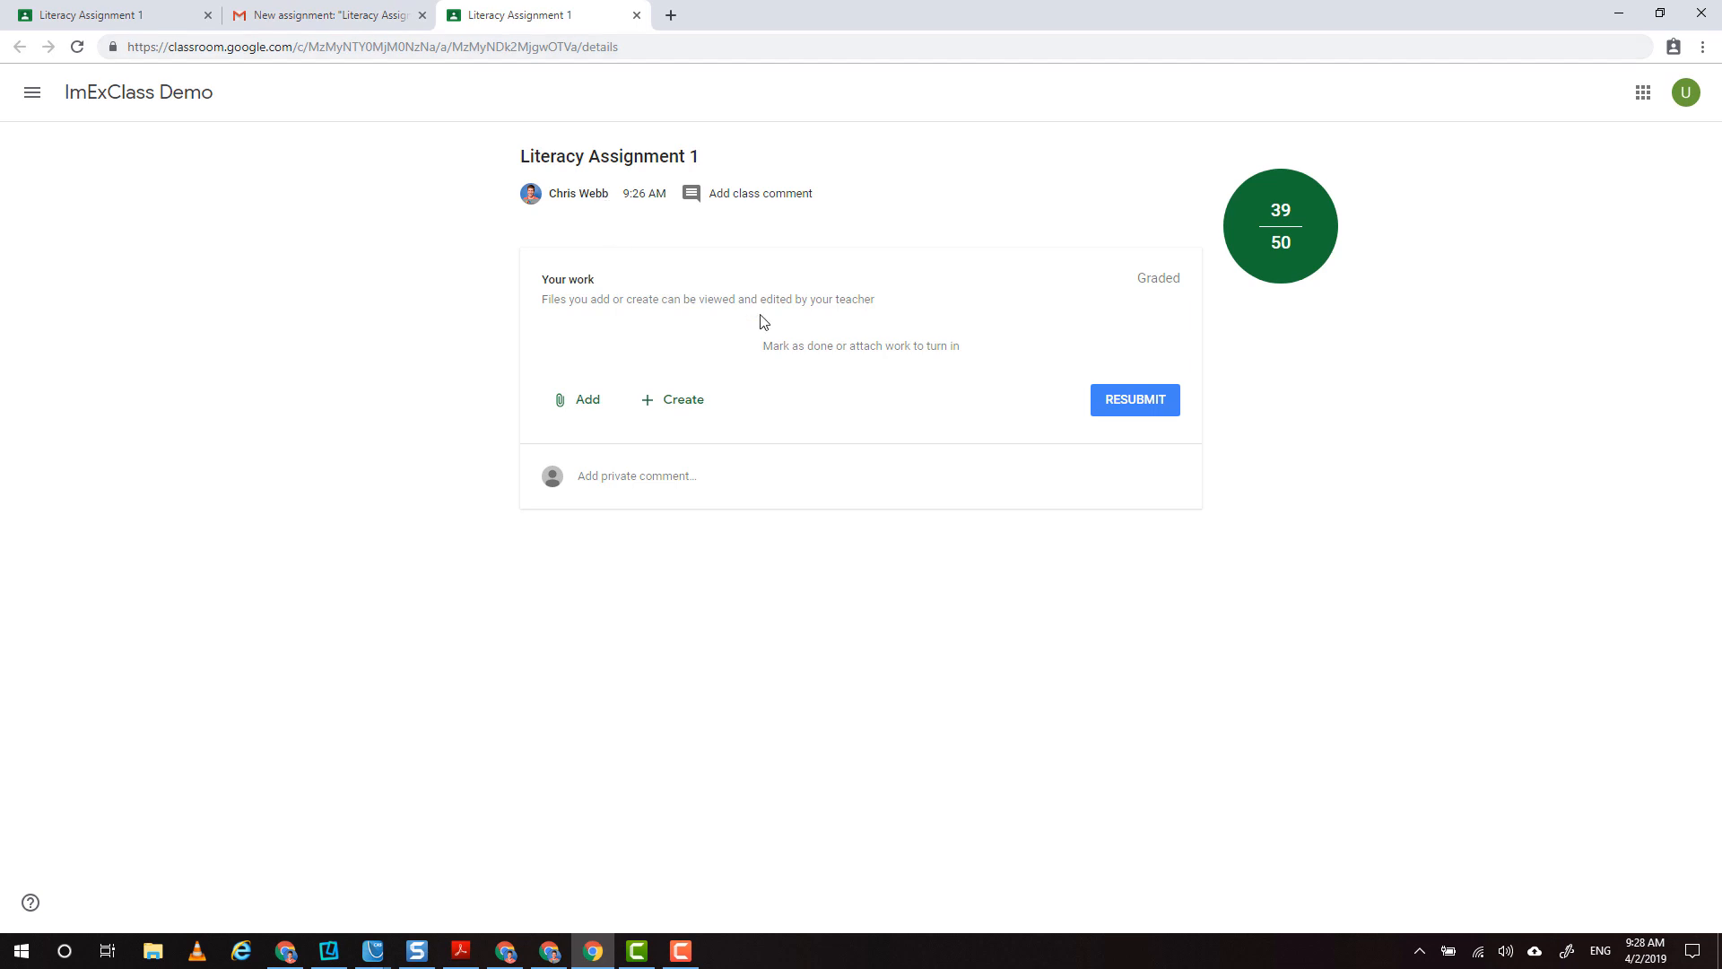
# - Close the student's assignment and mail pages and return to the ImExClass Demo spreadsheet in the teacher's browser window
pyautogui.click(636, 16)
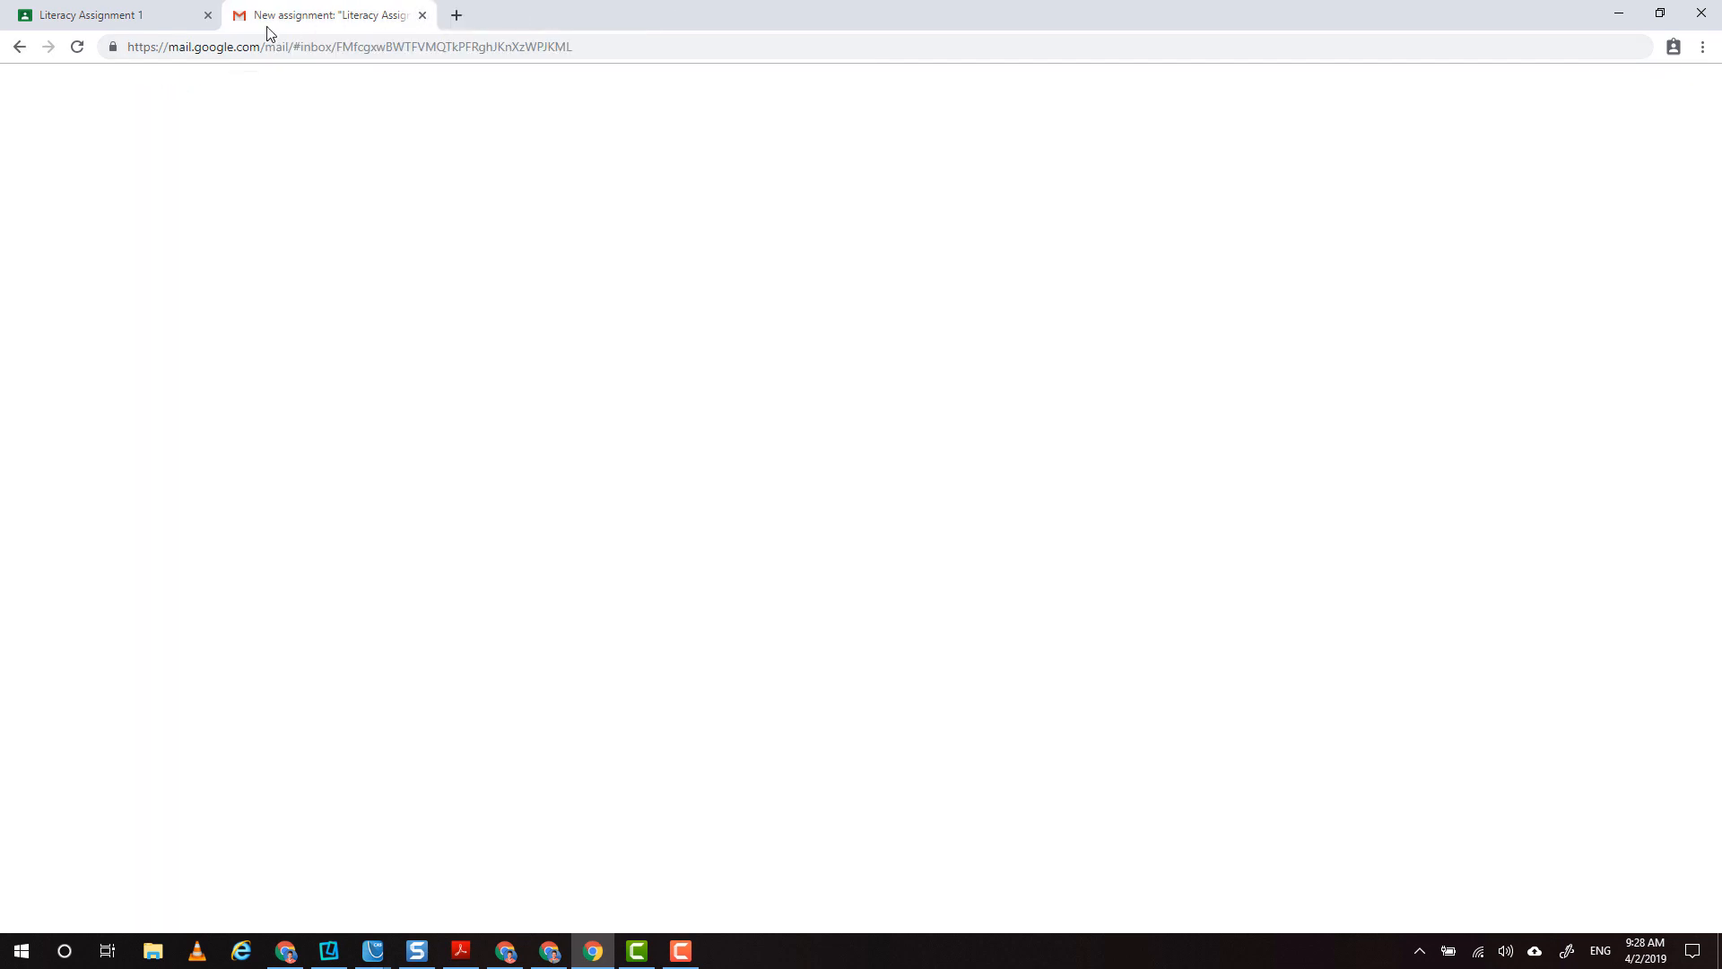
pyautogui.click(208, 15)
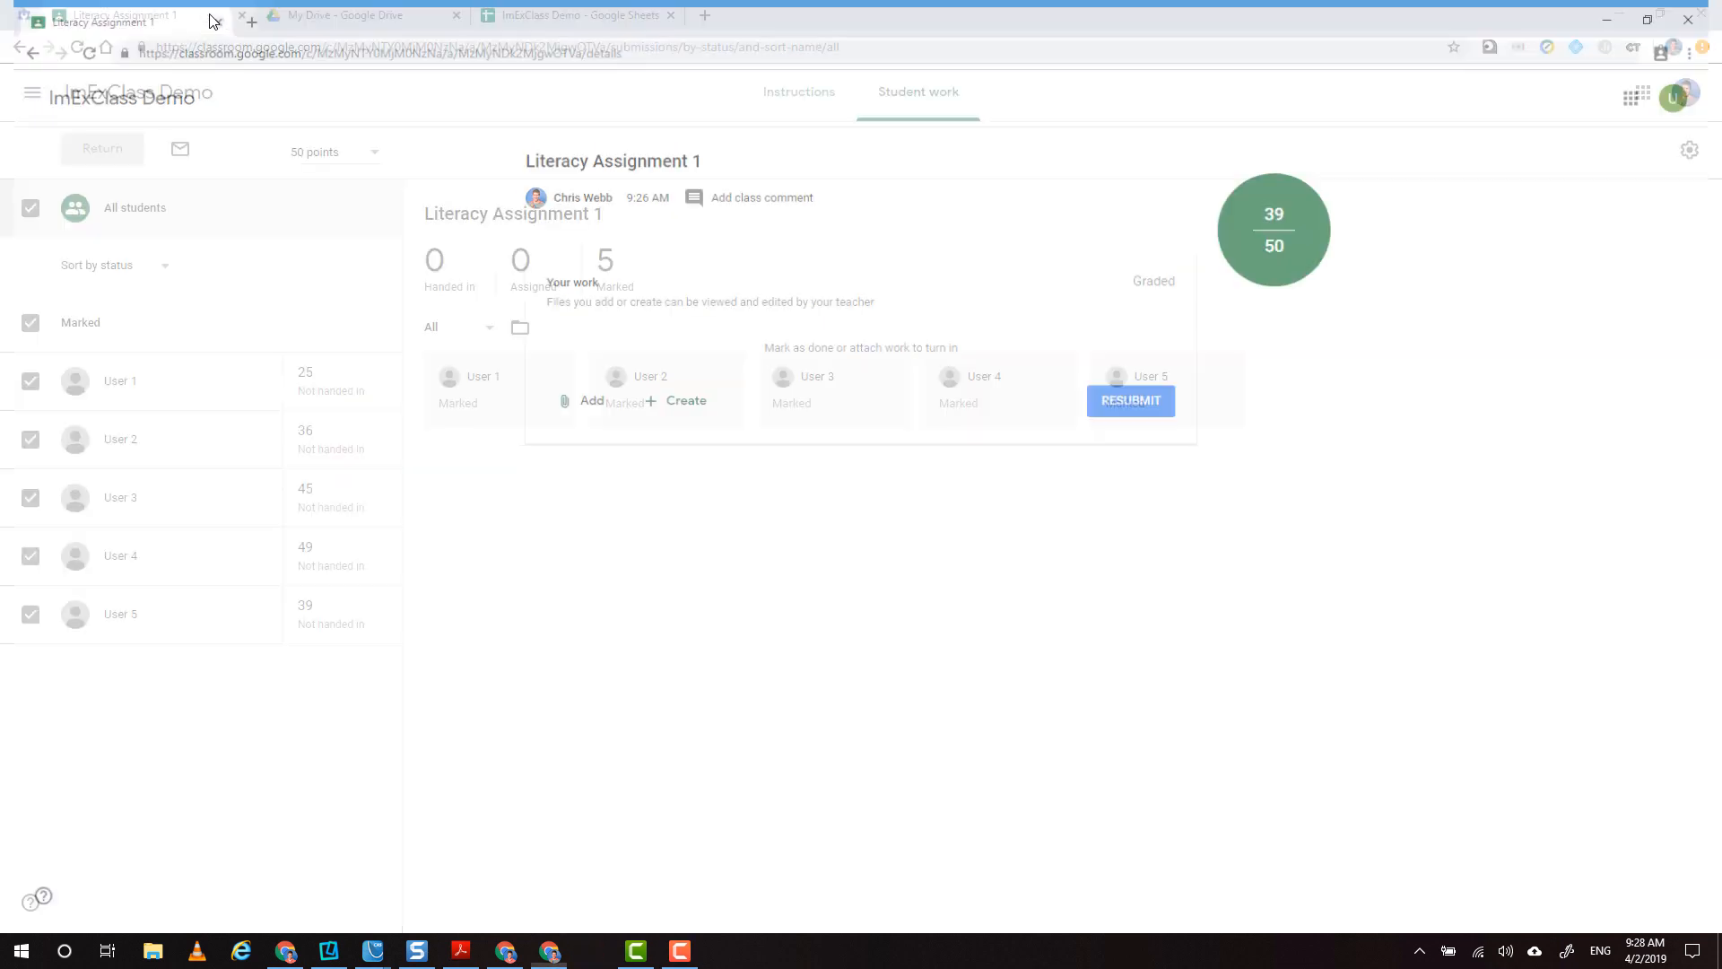
pyautogui.click(555, 11)
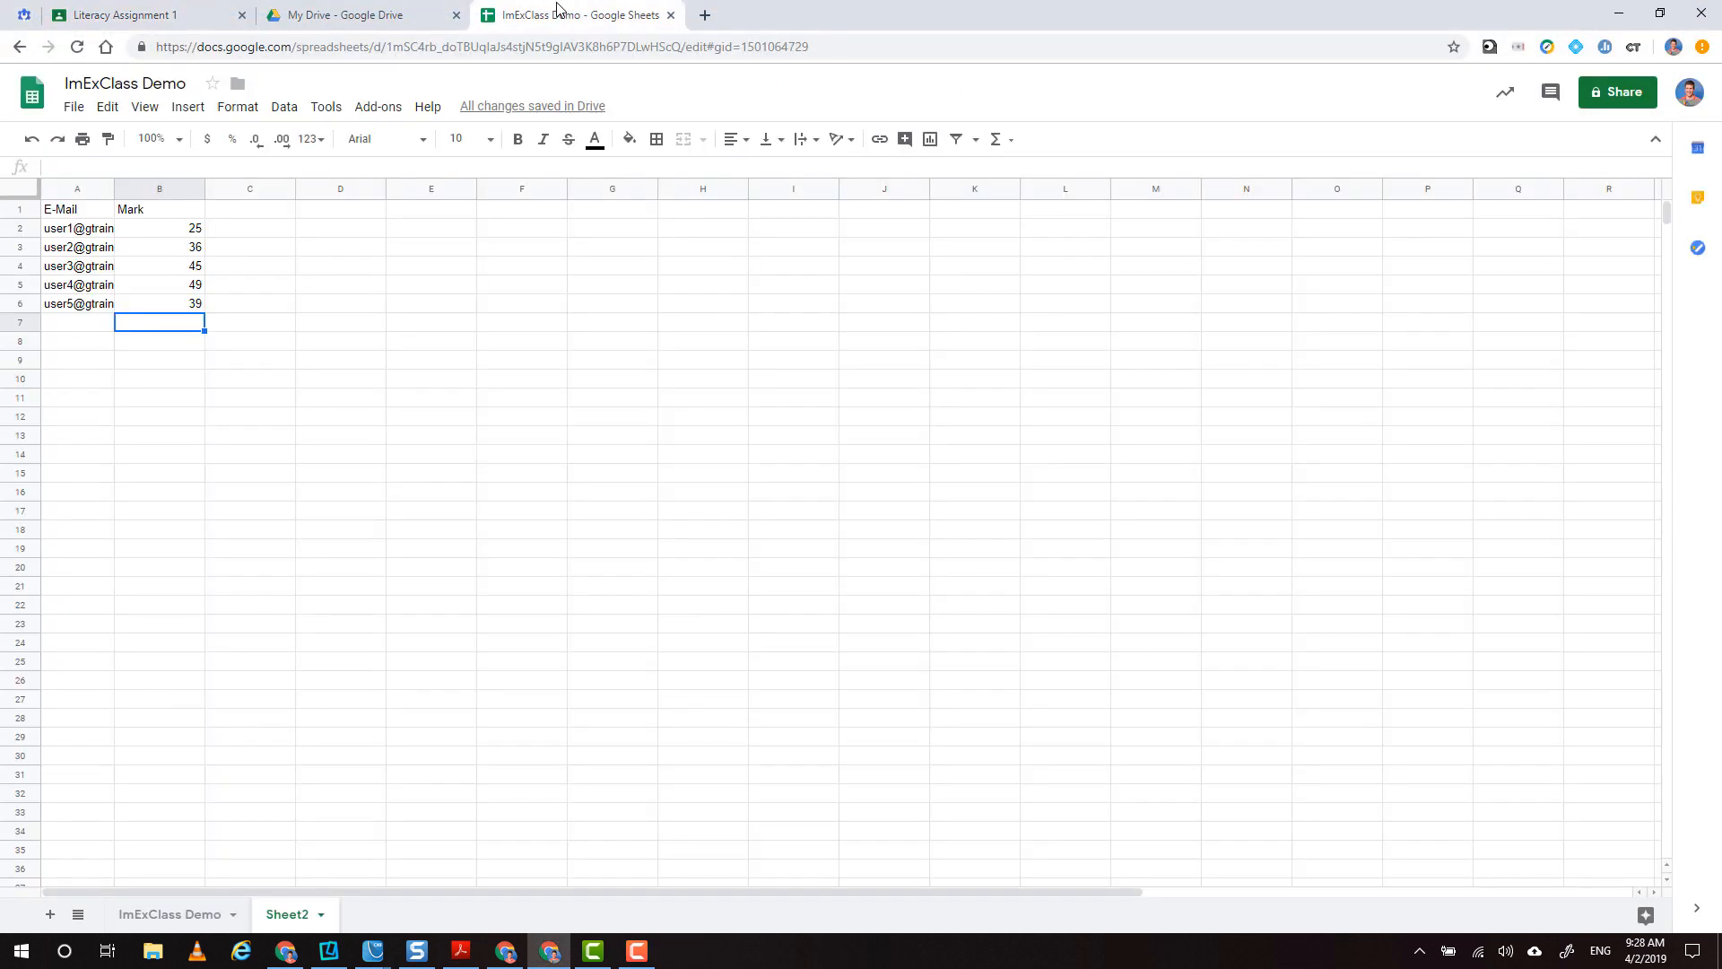